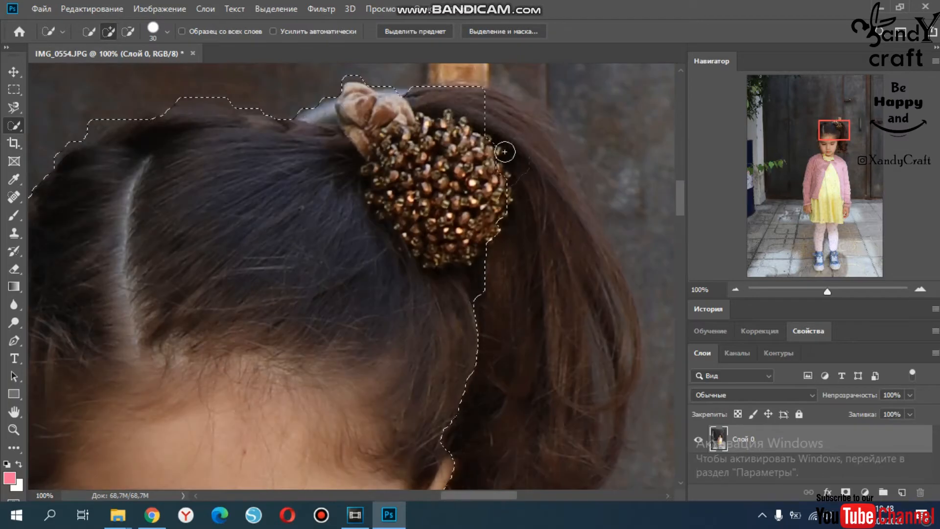
Extend the Quick Selection over the girl's ponytail curls and pink cardigan.
scroll(614, 234, down, 5)
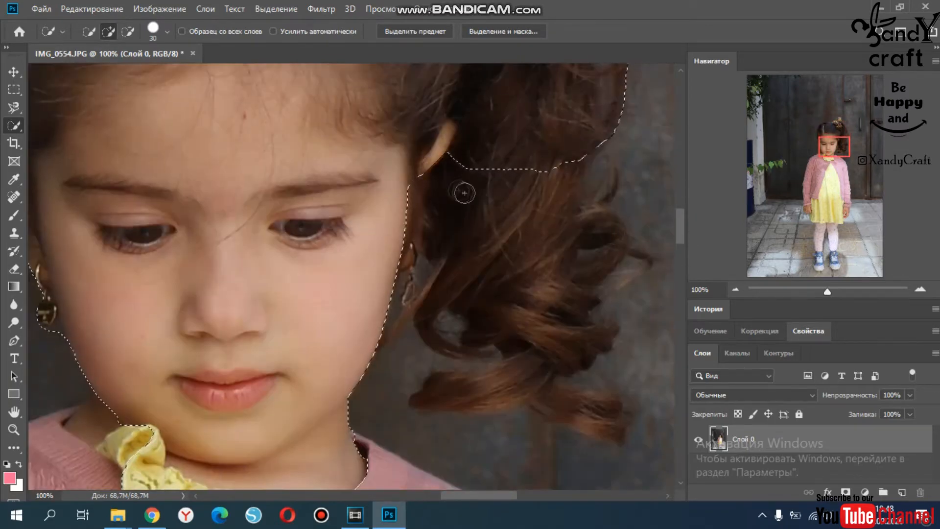
drag(679, 224, 683, 244)
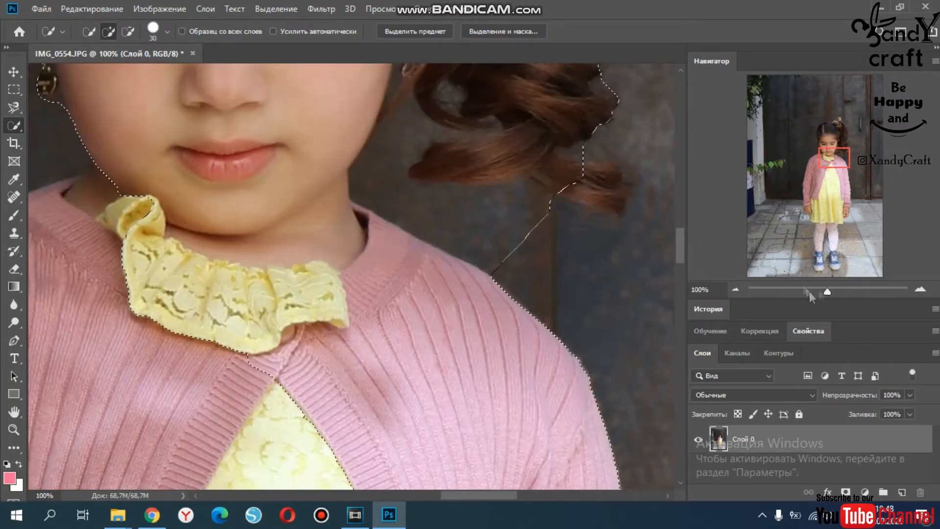
key(ctrl+minus)
key(ctrl+minus)
key(ctrl+minus)
key(ctrl+minus)
key(ctrl+minus)
scroll(658, 312, down, 3)
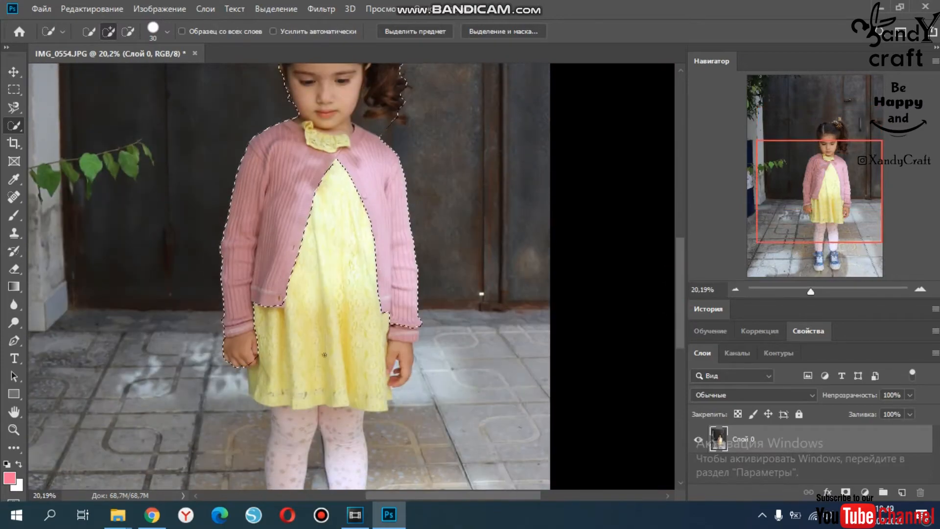
Add the yellow dress and both hands to the selection, leaving out the background gap between the fingers.
scroll(397, 351, up, 8)
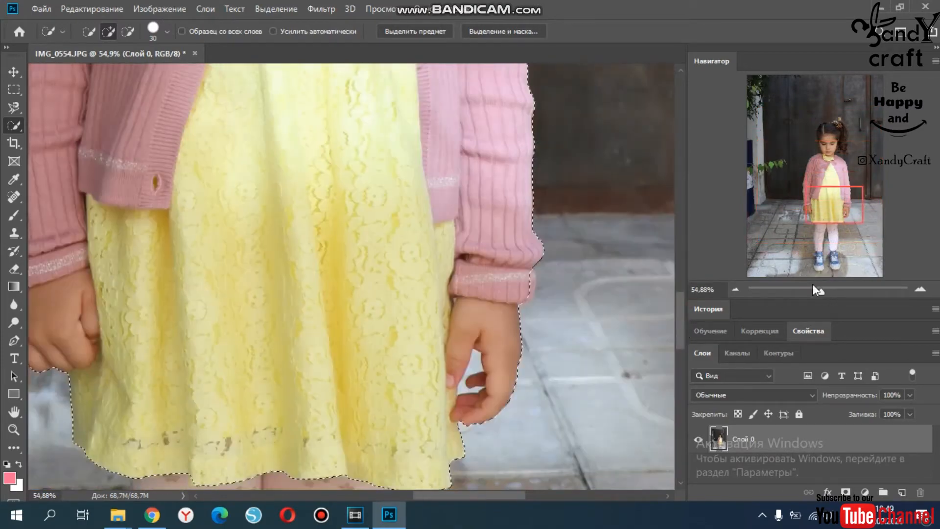
scroll(506, 323, down, 4)
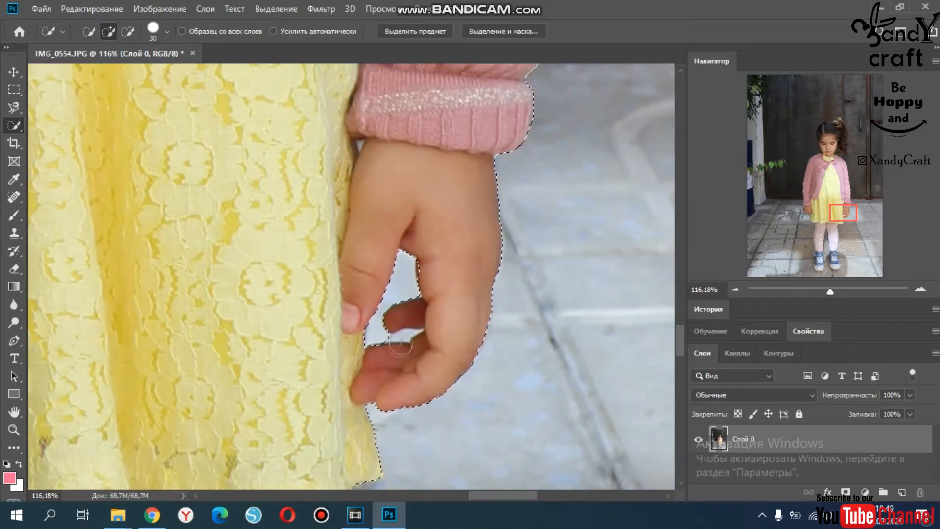
click(13, 107)
scroll(419, 367, up, 2)
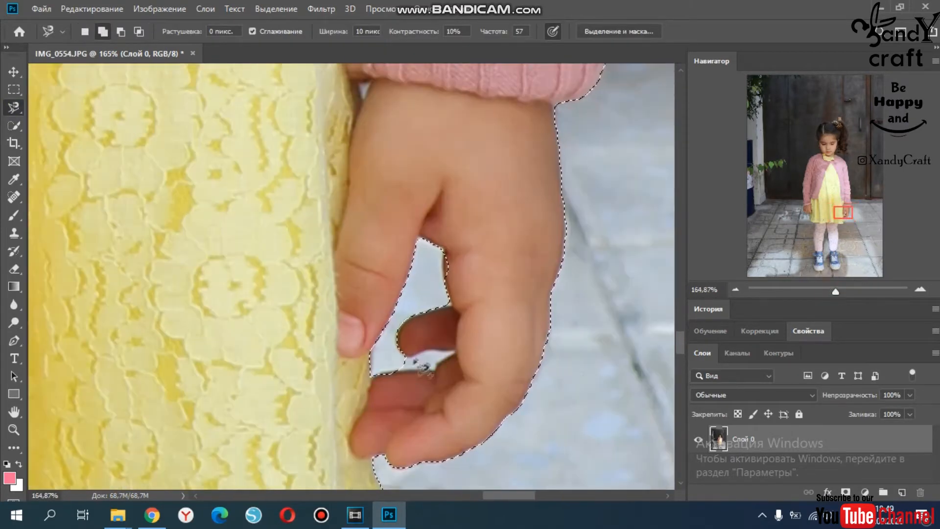
Refine the selection edge around the ponytail curls, the neck and the earring.
scroll(385, 353, up, 20)
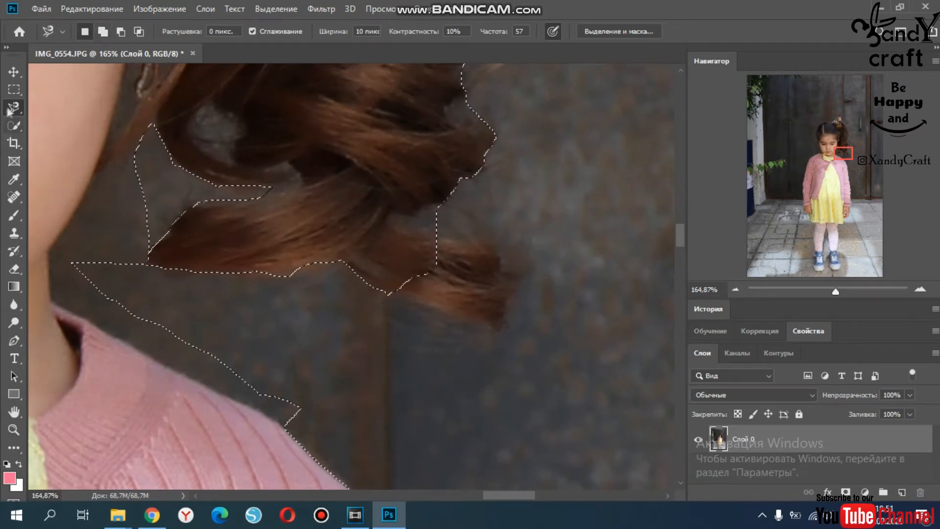
click(13, 126)
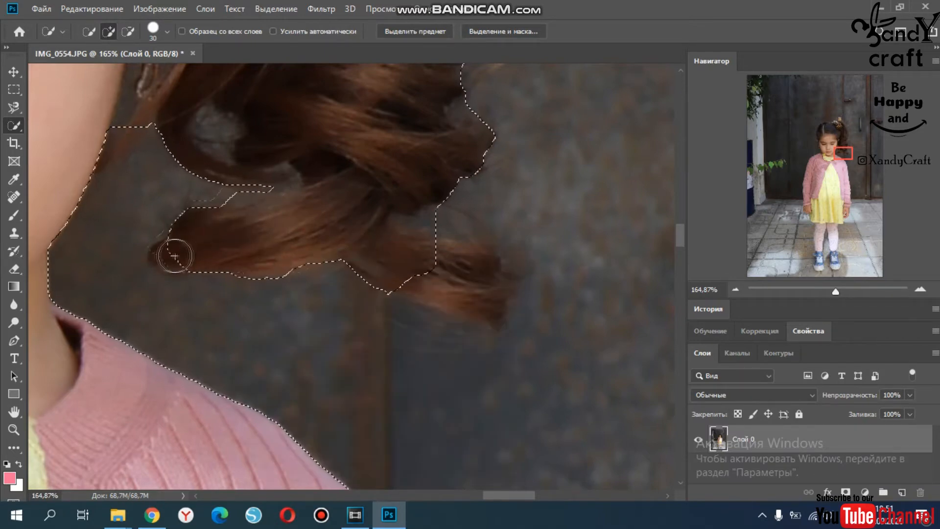
mouse_move(835, 291)
mouse_down()
mouse_move(813, 293)
mouse_move(828, 293)
mouse_up()
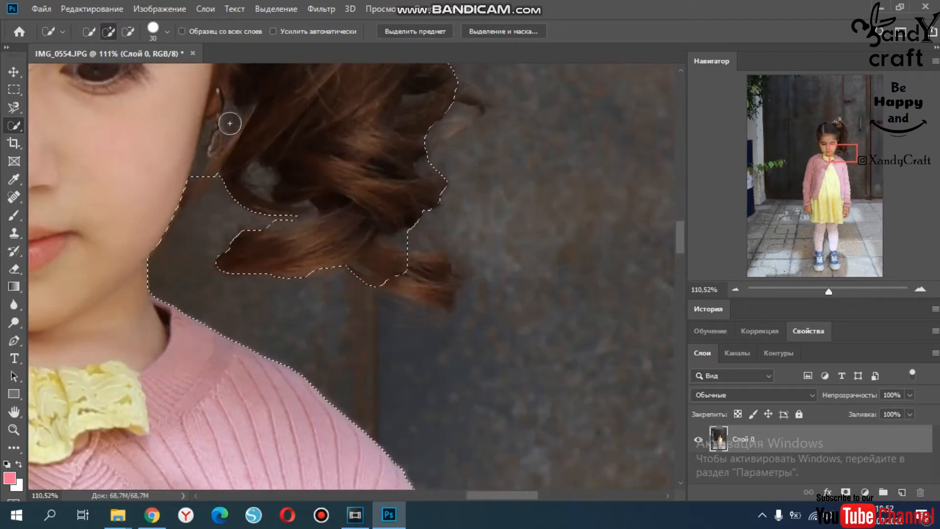
right_click(231, 122)
click(219, 138)
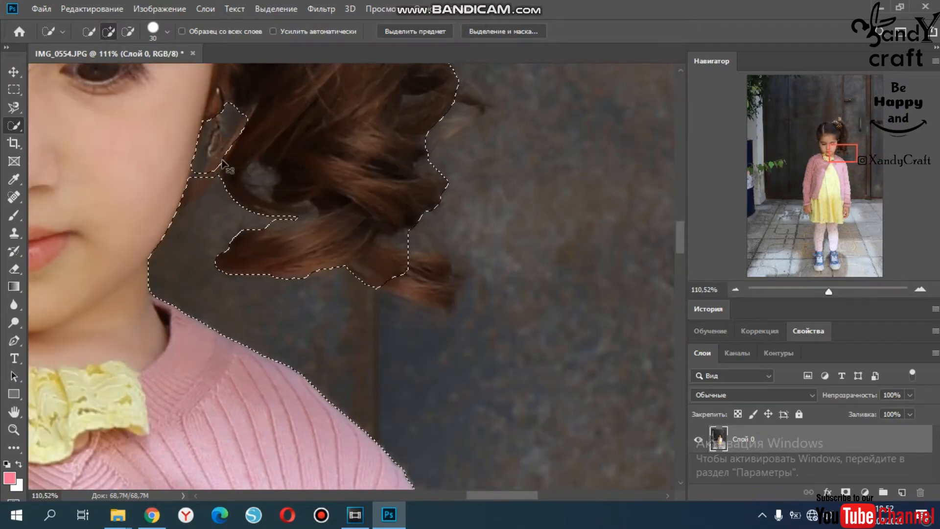
Refine the selection edge along the cardigan cuff beside the girl's closed hand.
drag(500, 495, 446, 498)
drag(679, 236, 679, 267)
drag(436, 496, 411, 497)
drag(680, 266, 696, 335)
right_click(205, 208)
click(198, 191)
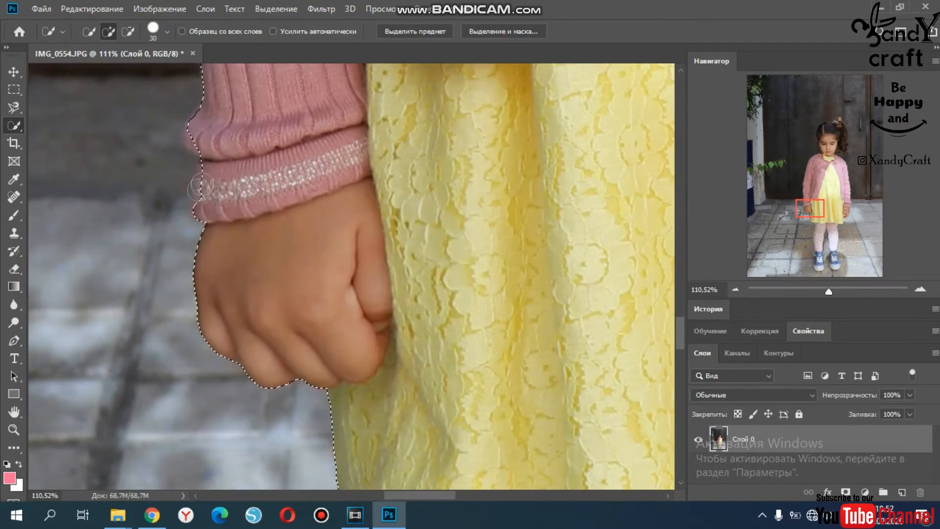
Feather the selection of the girl by 15 pixels.
drag(828, 291, 805, 299)
key(shift+F6)
text(15)
key(Return)
Copy the selected girl to a new layer and hide the original photo layer.
right_click(407, 187)
click(485, 279)
click(698, 467)
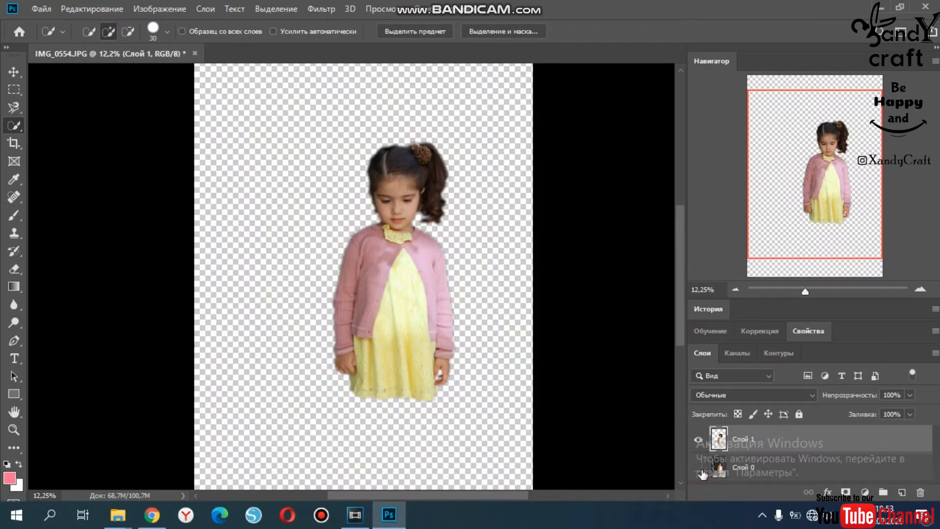
Open horse-1198001.jpg and move the cut-out girl from IMG_0554.JPG into it.
click(117, 515)
drag(453, 175, 442, 52)
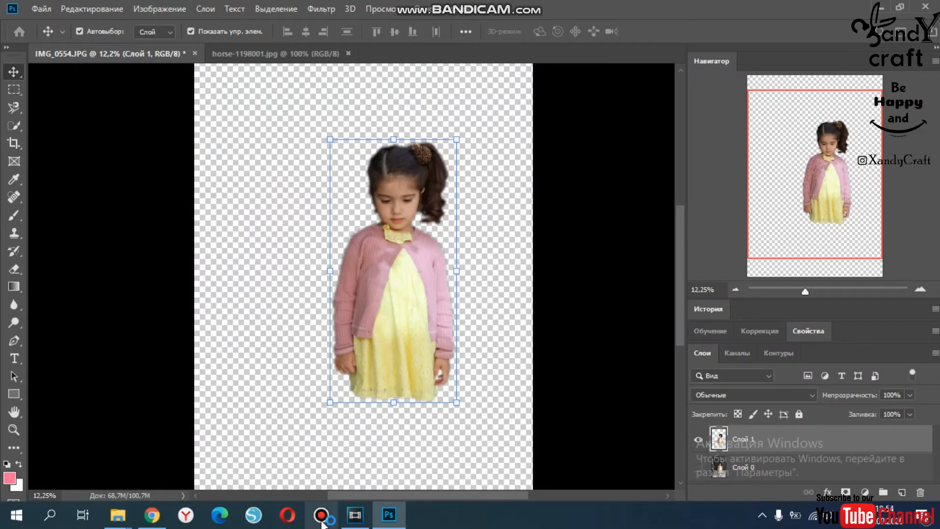
click(162, 53)
drag(402, 230, 361, 282)
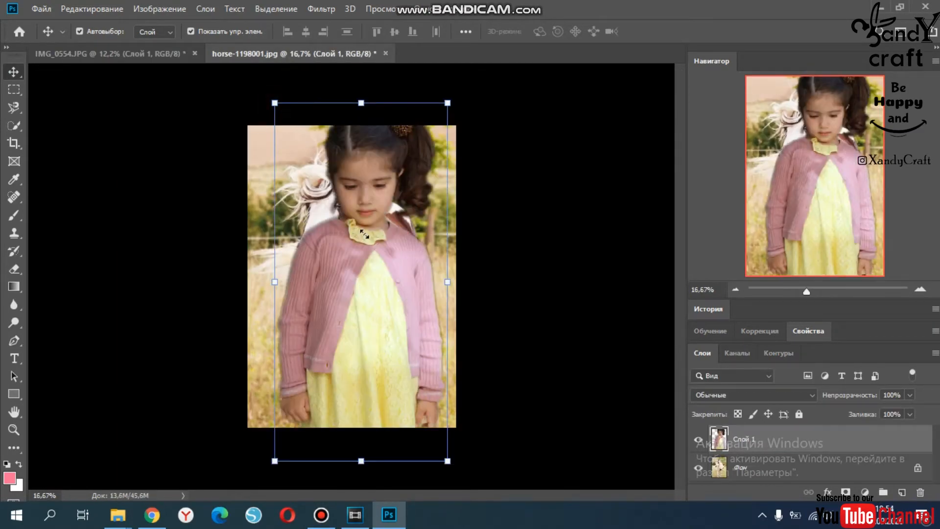
Scale down the girl and position her in front of the horse at the photo's lower right edge.
drag(274, 102, 293, 147)
key(Return)
drag(368, 250, 403, 279)
drag(328, 174, 342, 200)
drag(411, 287, 387, 262)
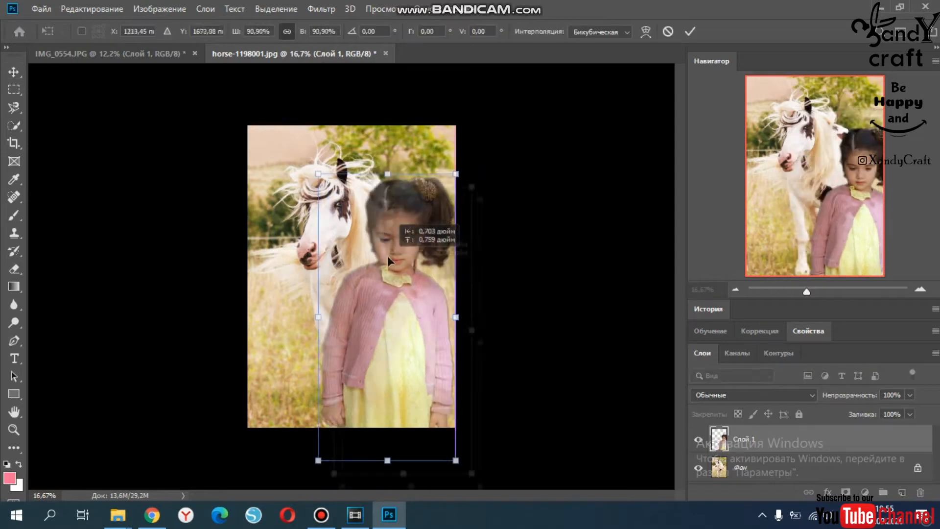
drag(319, 174, 324, 186)
drag(407, 323, 379, 325)
drag(324, 202, 329, 212)
drag(410, 294, 401, 293)
drag(399, 380, 397, 346)
drag(324, 181, 430, 216)
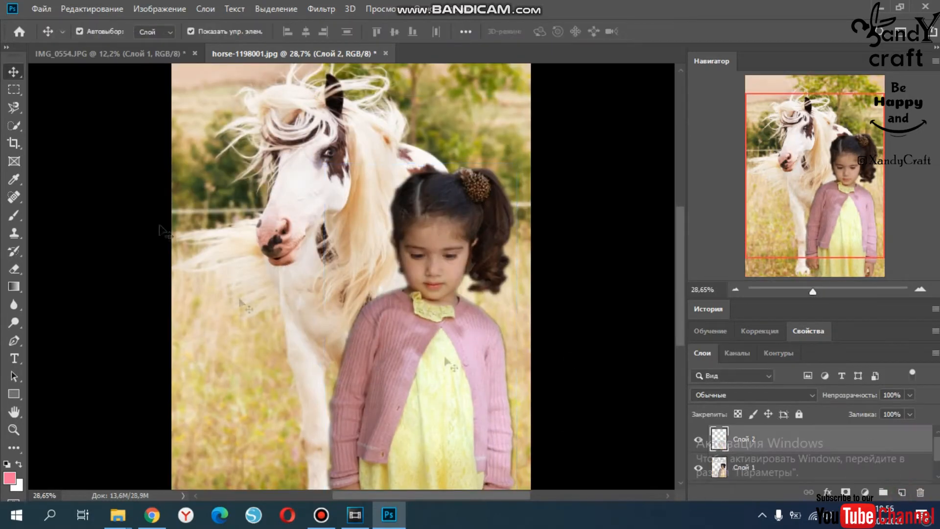
Set the foreground colour to pale yellow on a new layer and choose a soft round brush with 3% hardness.
click(14, 179)
click(9, 477)
mouse_move(662, 201)
mouse_down()
mouse_move(660, 122)
mouse_move(660, 247)
mouse_up()
key(Return)
right_click(343, 238)
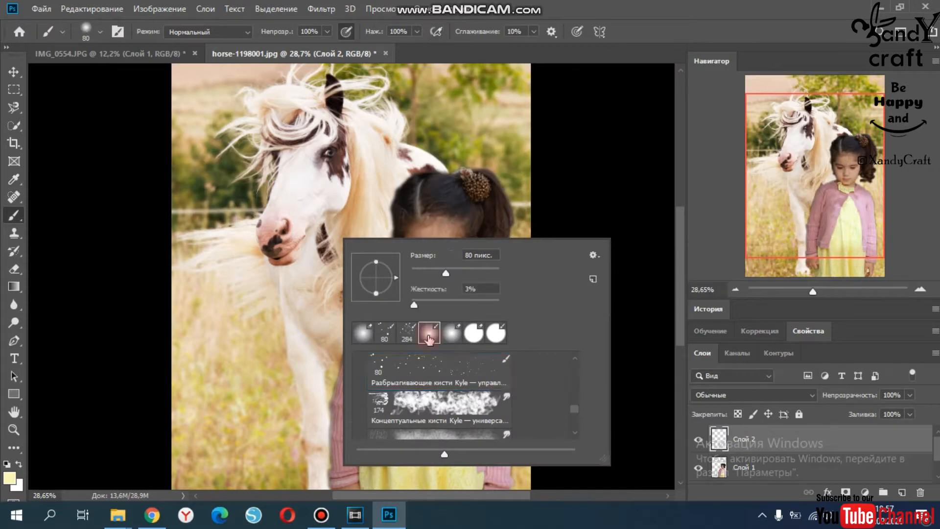
drag(402, 186, 431, 173)
key(ctrl+z)
Paint a pale yellow glow around the girl's hair and ponytail with the brush at 143 px.
right_click(415, 187)
drag(519, 221, 523, 222)
mouse_move(424, 185)
mouse_down()
mouse_move(397, 195)
mouse_move(449, 172)
mouse_move(497, 185)
mouse_move(484, 284)
mouse_up()
Set the glow layer's blend mode to Перекрытие (Overlay).
click(754, 394)
click(758, 375)
scroll(758, 375, up, 11)
scroll(758, 375, down, 12)
scroll(757, 375, up, 1)
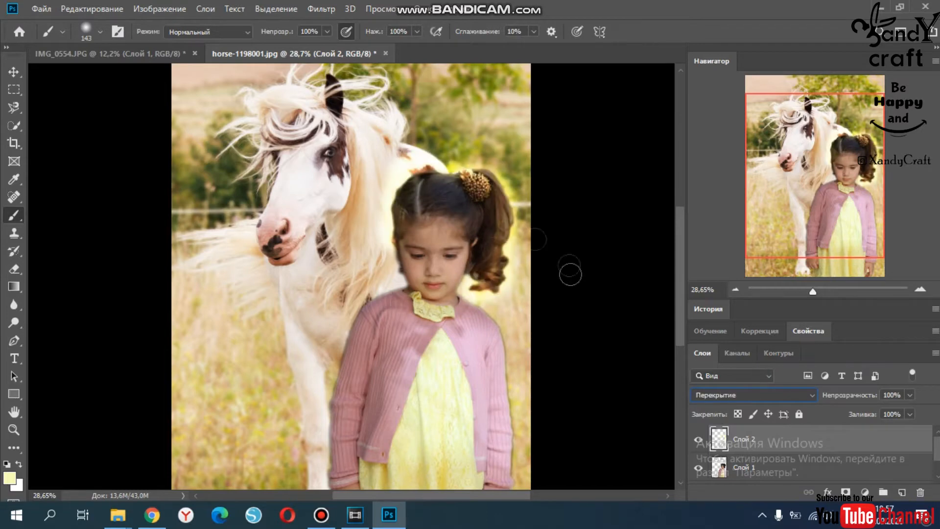
Set the foreground colour to light pink and paint it over the girl's ponytail.
click(10, 477)
click(659, 111)
click(797, 95)
drag(487, 171, 498, 253)
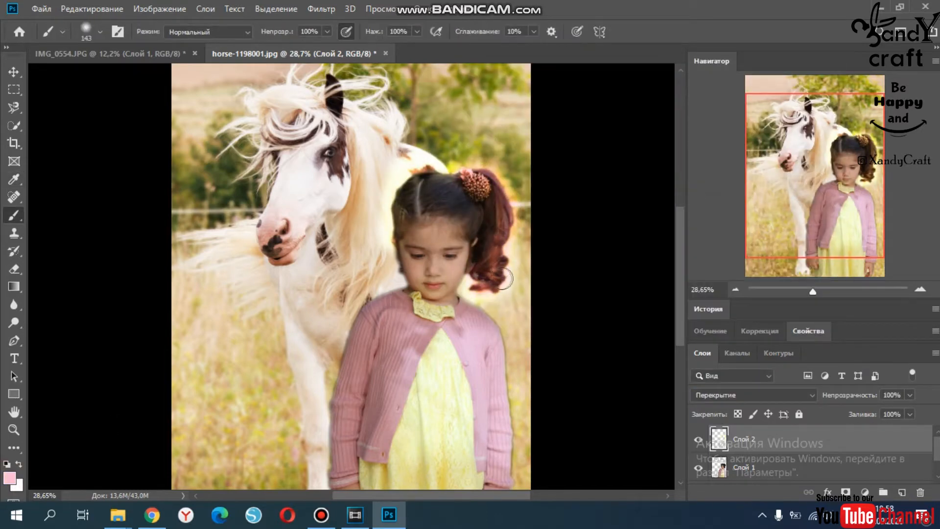
Enlarge the brush to 322 px and paint light pink over the cardigan and its surroundings.
mouse_move(371, 305)
mouse_down()
mouse_move(337, 382)
mouse_move(372, 299)
mouse_up()
right_click(404, 303)
drag(517, 307, 530, 307)
mouse_move(391, 328)
mouse_down()
mouse_move(399, 343)
mouse_move(357, 469)
mouse_up()
mouse_move(475, 325)
mouse_down()
mouse_move(496, 361)
mouse_move(519, 460)
mouse_move(474, 328)
mouse_up()
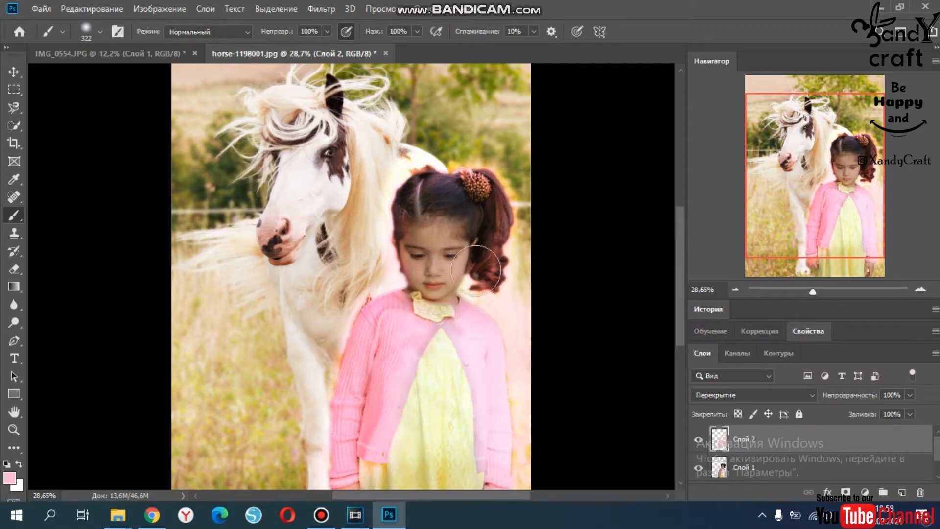
click(9, 477)
click(659, 195)
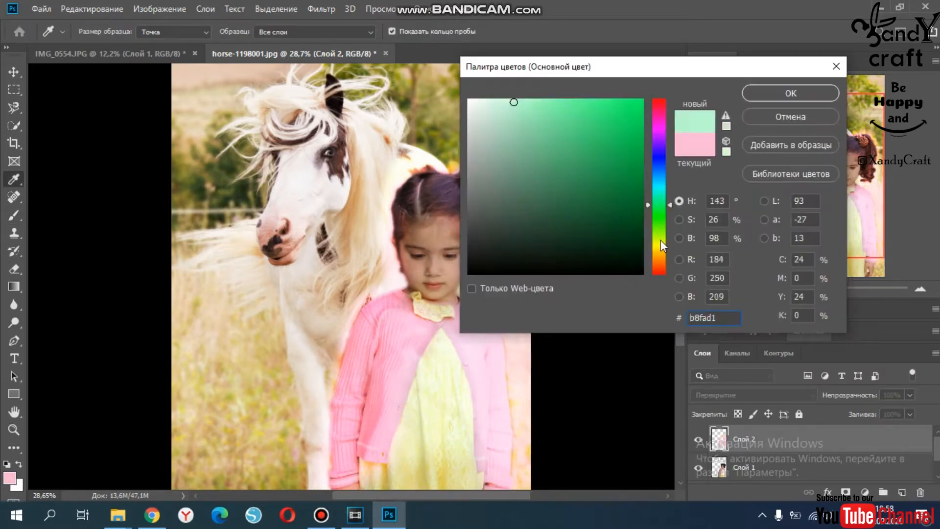
click(797, 94)
Set the foreground colour to white.
click(10, 477)
click(469, 100)
click(790, 93)
click(433, 273)
key(ctrl+z)
drag(410, 322, 336, 462)
key(ctrl+z)
key(ctrl+z)
Paint a soft white highlight at the centre of the girl's forehead.
drag(812, 291, 820, 292)
click(505, 210)
drag(441, 495, 467, 498)
click(439, 286)
key(ctrl+z)
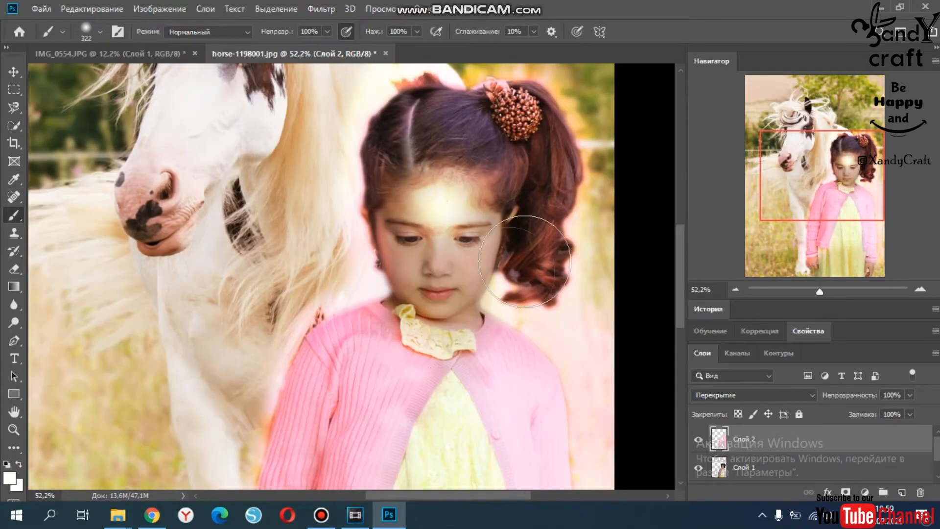
Paint white light between the cheek and curls and along the side of the head facing the horse.
click(507, 272)
click(332, 277)
drag(352, 200, 354, 129)
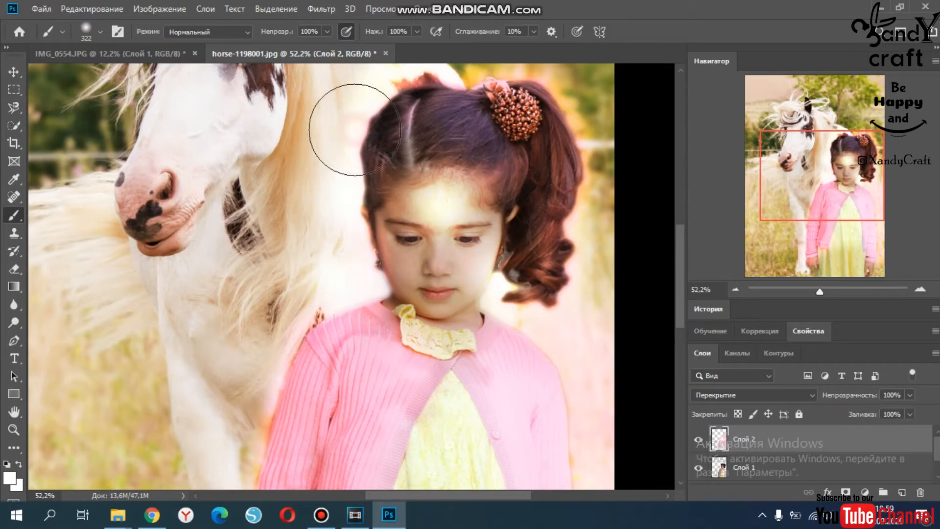
click(362, 262)
Erase the hard edge of the hair facing the horse on the girl's layer with a soft 177 px Eraser.
click(14, 269)
right_click(235, 252)
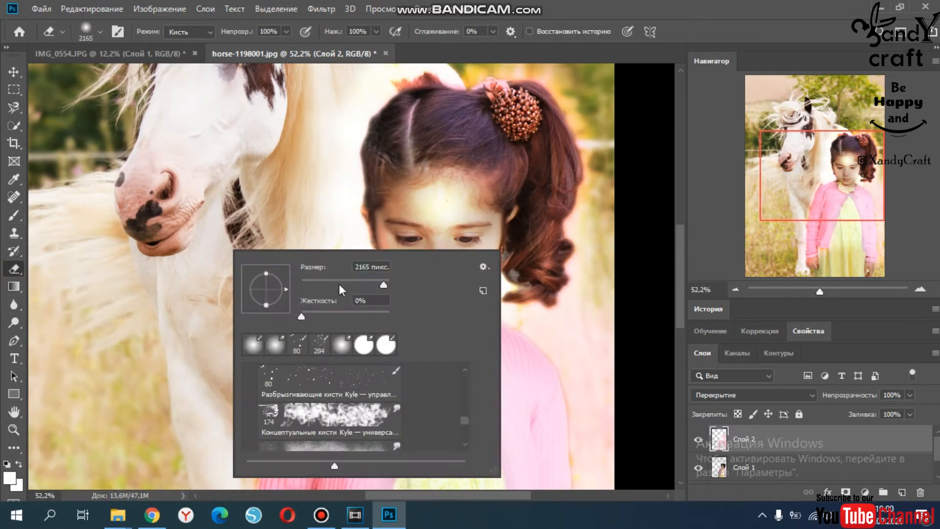
click(341, 149)
click(741, 467)
mouse_move(345, 151)
mouse_down()
mouse_move(356, 115)
mouse_move(398, 68)
mouse_up()
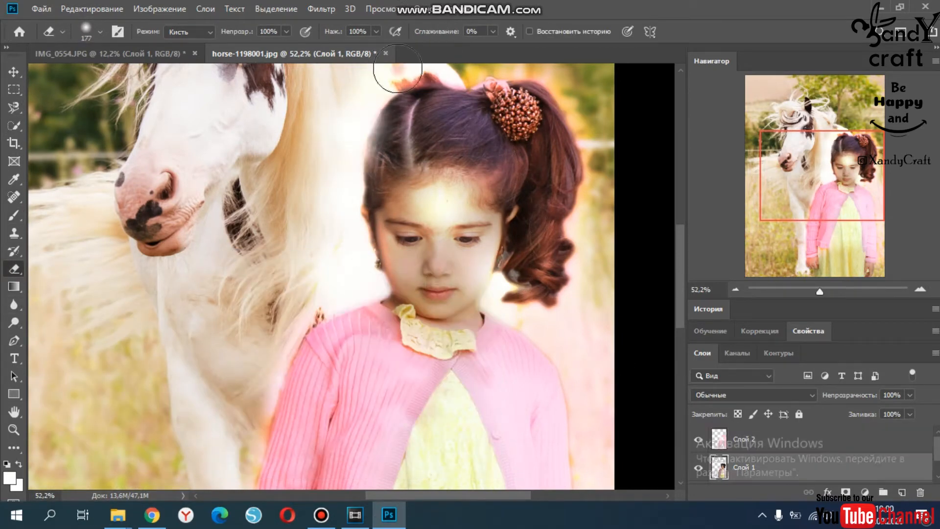
Erase the old background showing through the ponytail curls with a 53 px Eraser.
drag(819, 292, 836, 291)
drag(447, 330, 375, 280)
drag(457, 496, 517, 496)
drag(391, 235, 430, 340)
key(ctrl+z)
right_click(426, 315)
click(518, 307)
click(386, 269)
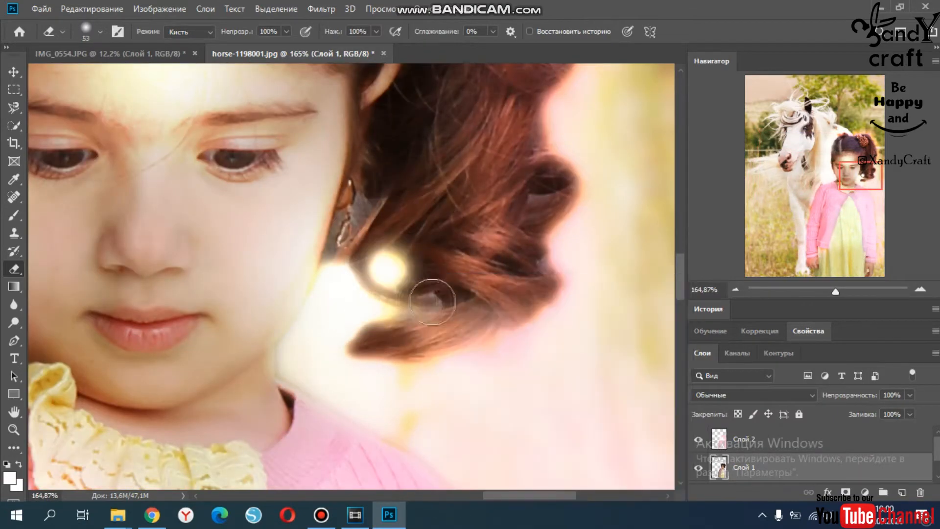
Remove the leftover background beside the earring using a feathered Polygonal Lasso selection.
click(15, 107)
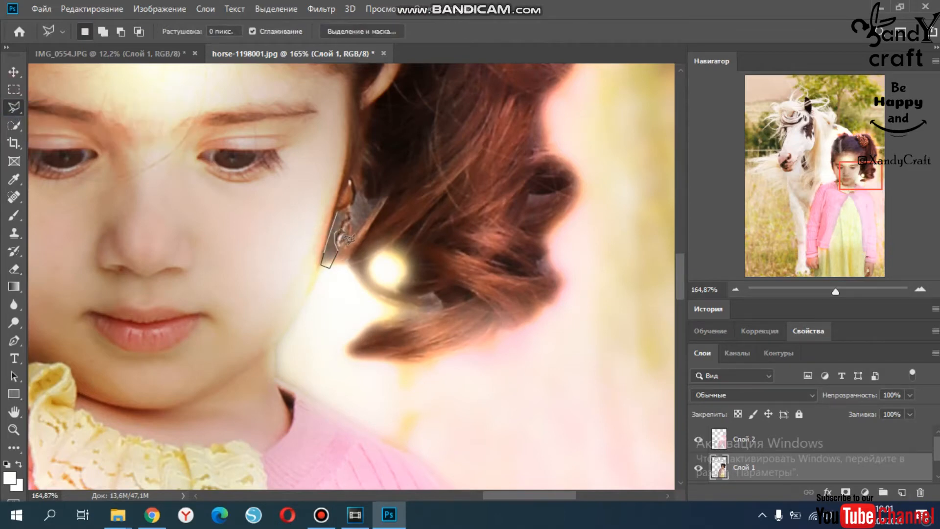
key(shift+F6)
key(Return)
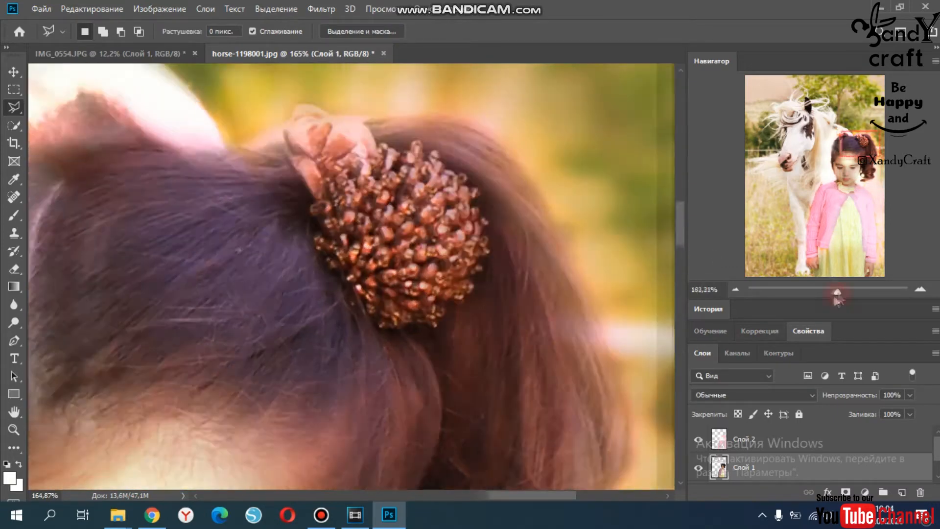
Set the foreground colour to pink, add a new layer and switch to the Brush tool.
drag(835, 291, 814, 292)
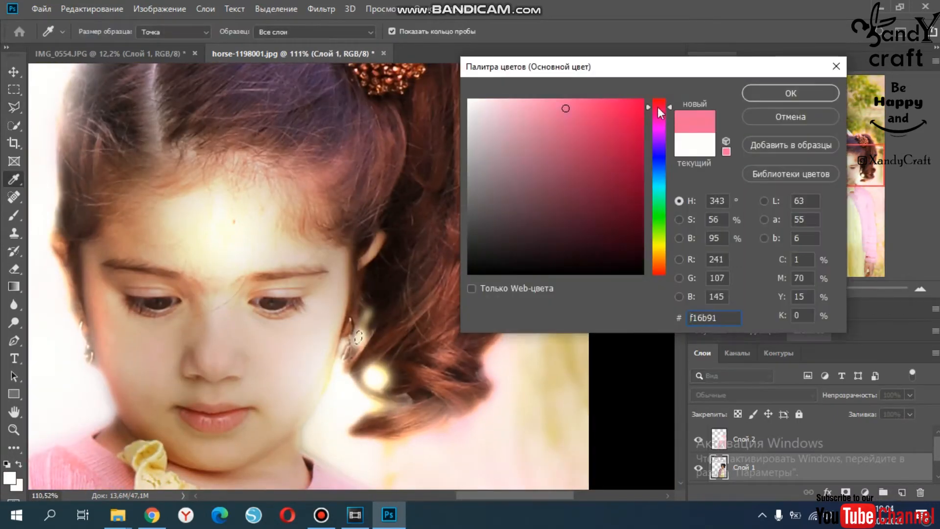
click(776, 93)
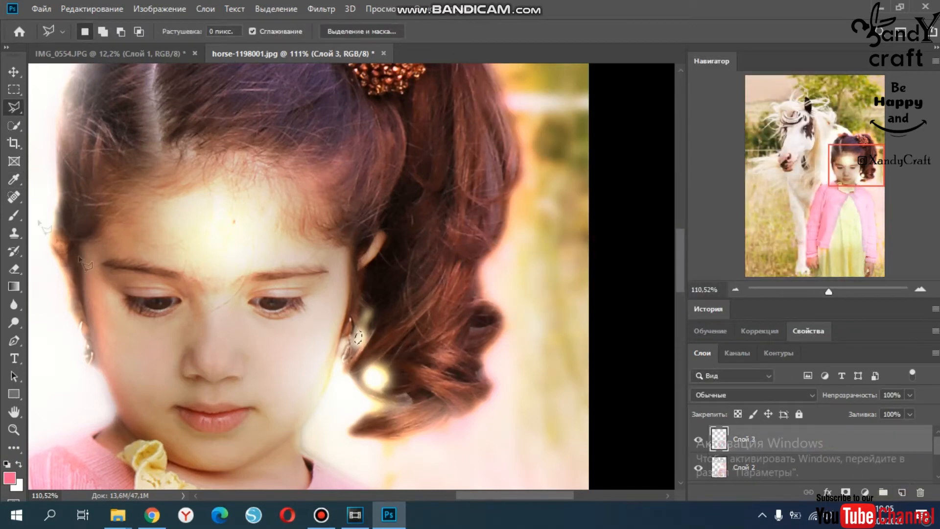
click(14, 215)
Try to paint pink on the girl's lips and forehead with the brush at different sizes.
right_click(205, 414)
click(305, 310)
click(187, 414)
right_click(17, 215)
click(69, 217)
right_click(215, 419)
click(231, 370)
click(197, 414)
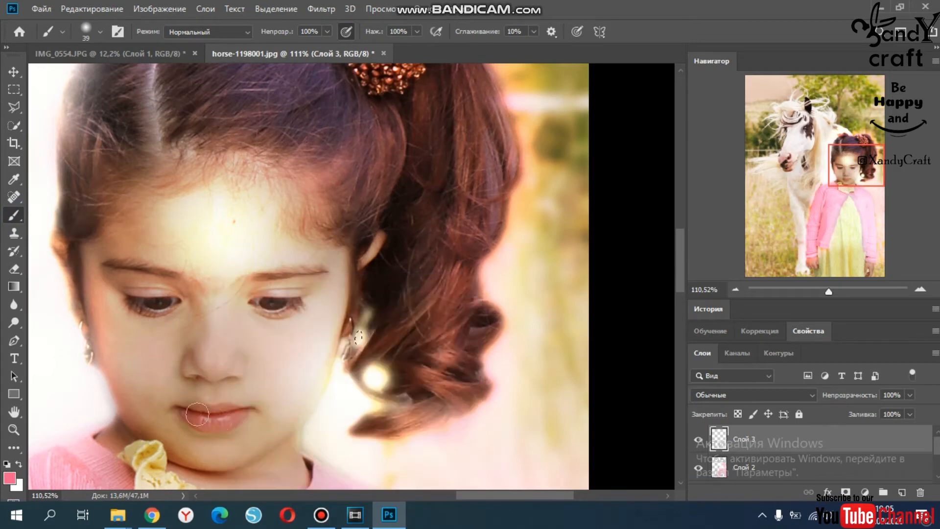
click(17, 218)
right_click(185, 248)
click(292, 282)
click(294, 192)
Deselect the small leftover selection beside the earring.
click(13, 125)
click(13, 215)
click(14, 126)
right_click(276, 78)
click(313, 84)
right_click(342, 116)
right_click(306, 241)
click(13, 107)
right_click(185, 185)
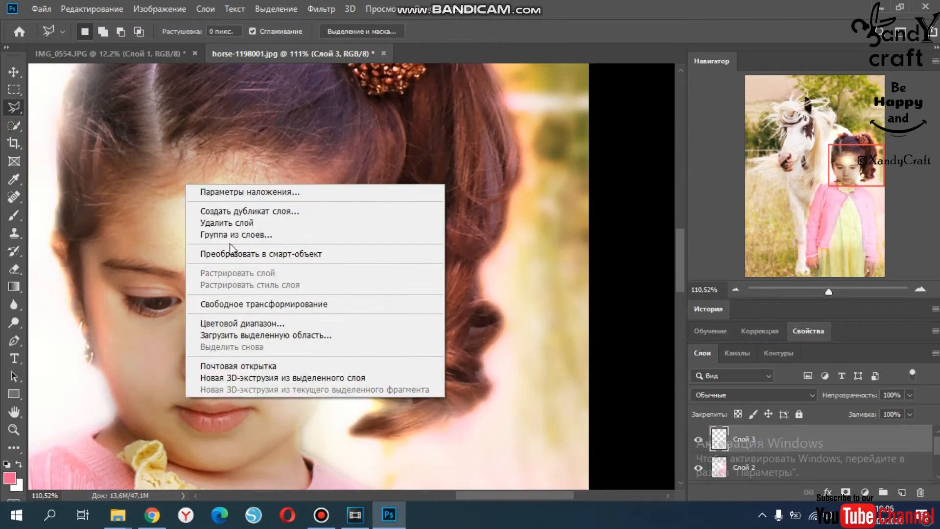
click(268, 307)
key(Return)
Set the foreground colour to coral red and paint the girl's lips with a 64 px brush.
click(14, 216)
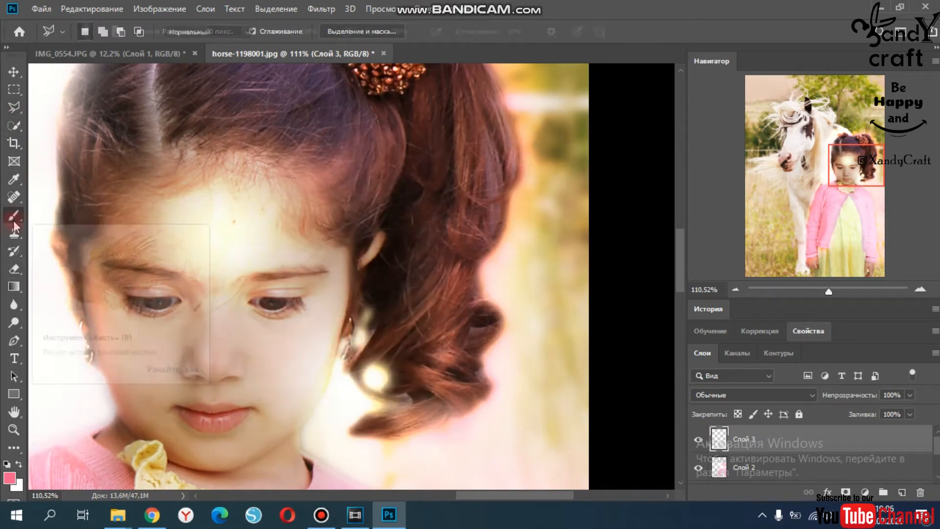
click(215, 416)
key(ctrl+z)
right_click(201, 275)
click(10, 477)
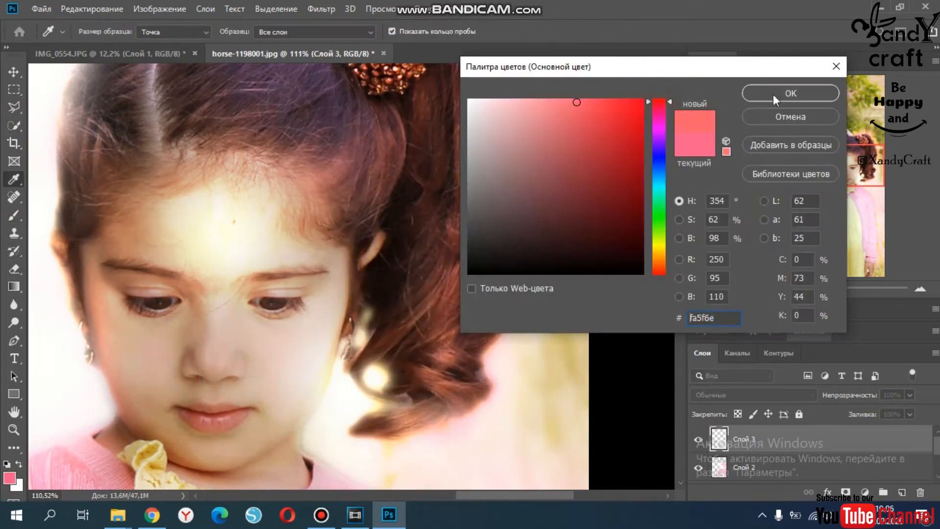
click(773, 94)
click(207, 417)
Blend the lip colour layer Слой 3 as Точечный свет (Pin Light) and lower its opacity to 33%.
click(770, 394)
click(764, 377)
scroll(765, 376, up, 5)
scroll(765, 377, down, 8)
scroll(765, 377, up, 9)
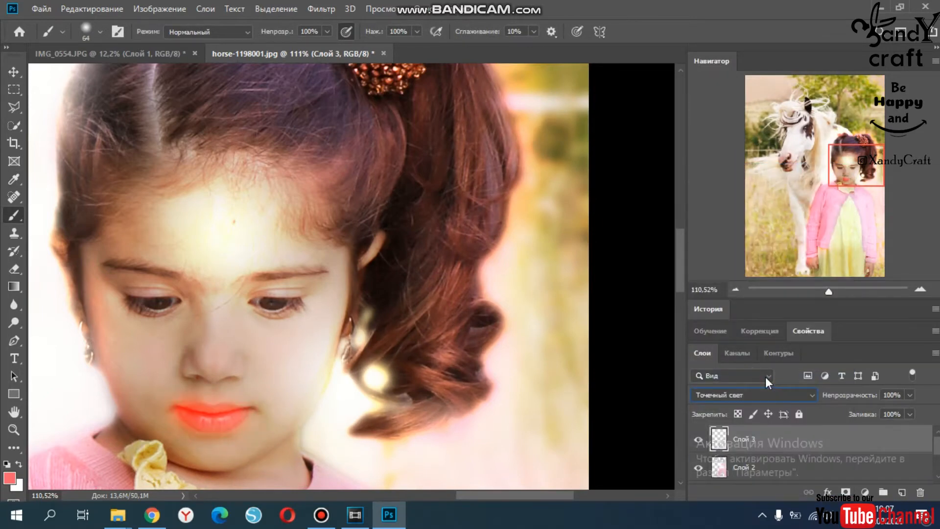
double_click(783, 443)
drag(688, 111, 648, 109)
click(849, 72)
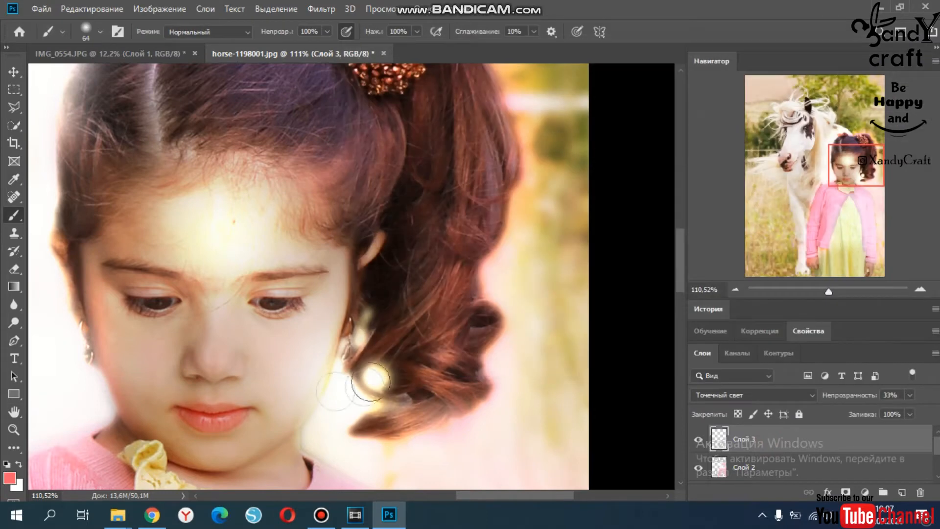
Paint coral blush on both cheeks on a new layer and blend it as Мягкий свет (Soft Light) at 32% opacity.
drag(151, 353, 115, 338)
drag(266, 352, 286, 340)
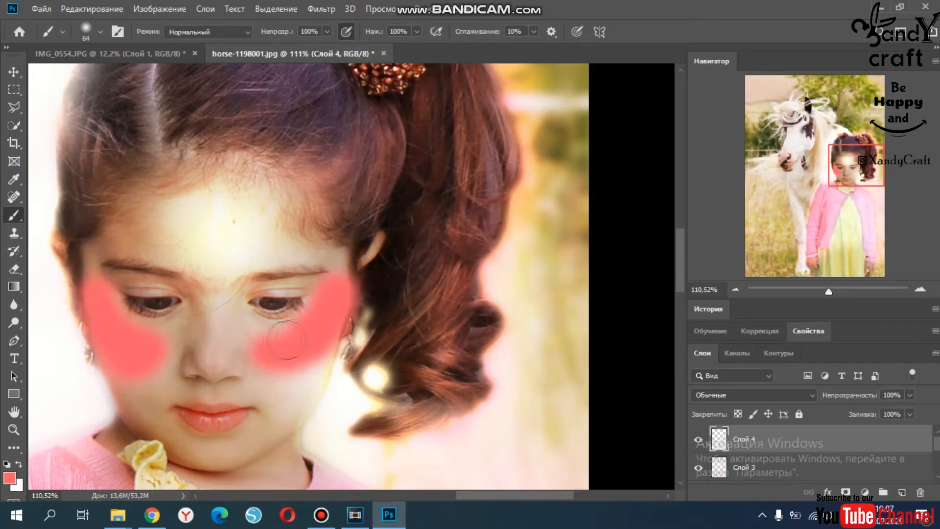
click(752, 395)
click(753, 346)
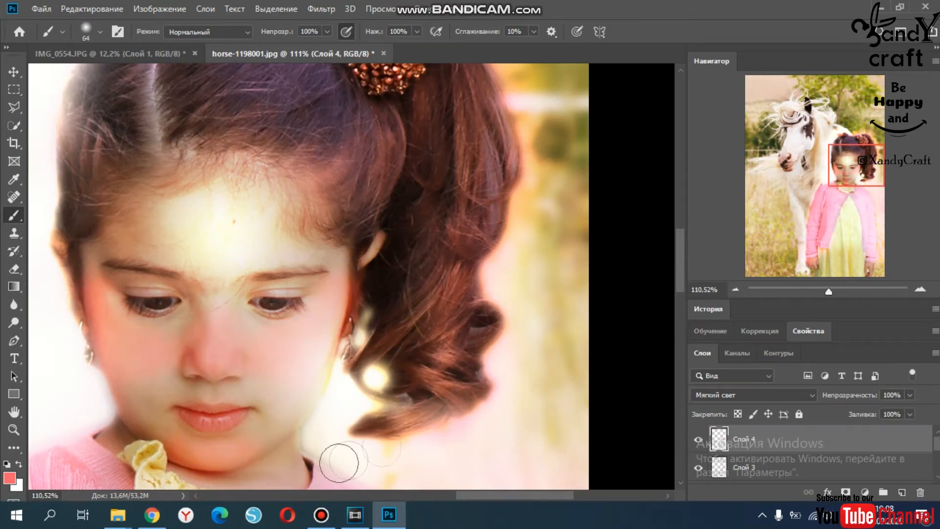
double_click(768, 443)
click(650, 110)
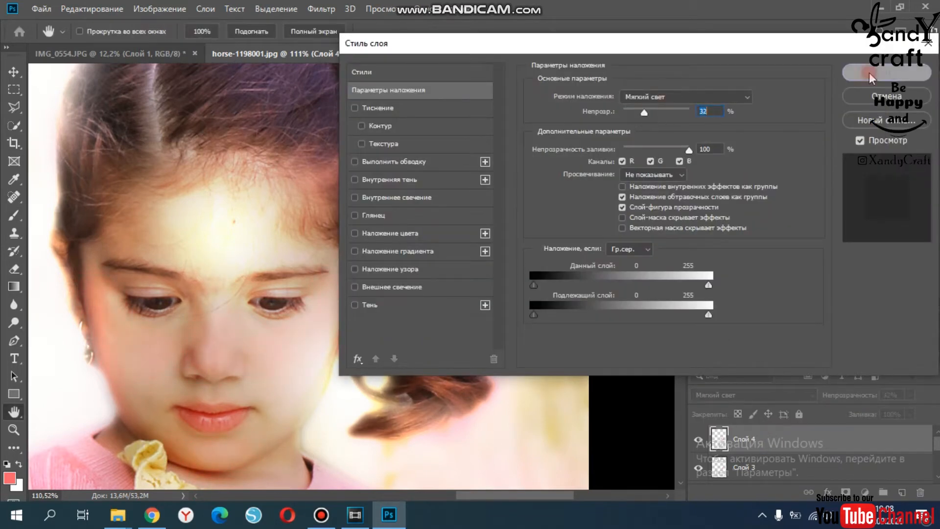
click(871, 73)
Paint white highlight strands along the girl's ponytail on a new layer with a 34 px brush.
click(8, 477)
click(468, 102)
click(790, 93)
click(901, 493)
right_click(431, 107)
drag(526, 140, 520, 141)
drag(430, 86, 406, 215)
mouse_move(461, 72)
mouse_down()
mouse_move(421, 338)
mouse_move(458, 396)
mouse_move(416, 404)
mouse_up()
Set the highlight layer to Перекрытие (Overlay) and paint more white strands over the hair on the girl's crown.
click(754, 394)
click(724, 355)
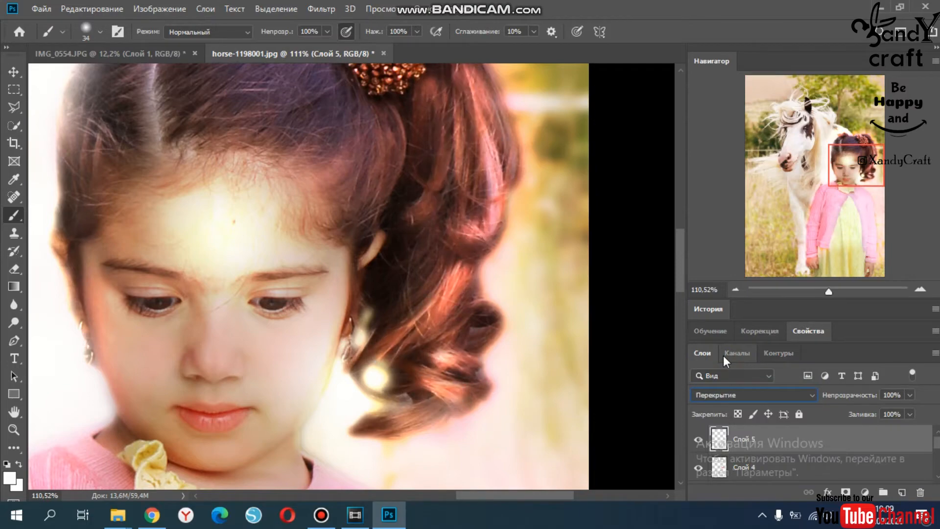
scroll(270, 252, up, 5)
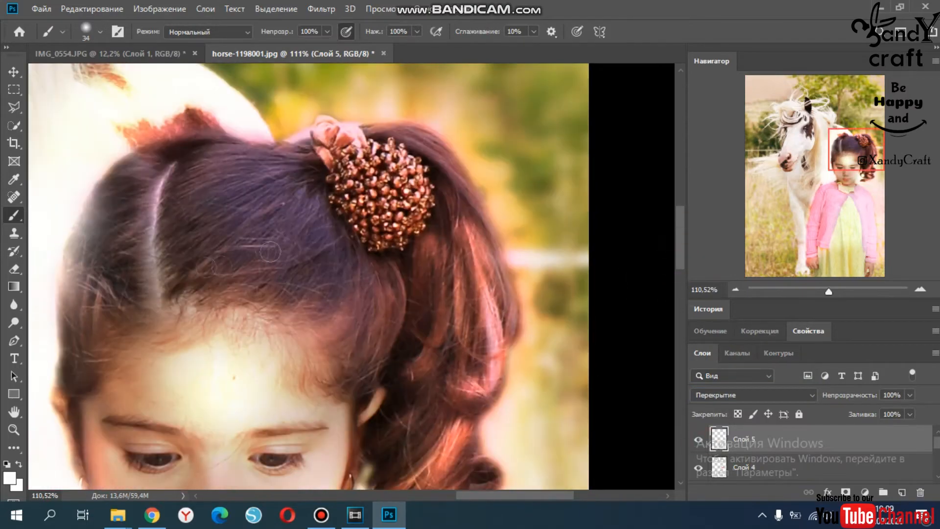
mouse_move(270, 252)
mouse_down()
mouse_move(238, 295)
mouse_move(300, 297)
mouse_move(327, 326)
mouse_move(177, 210)
mouse_move(313, 173)
mouse_move(81, 268)
mouse_up()
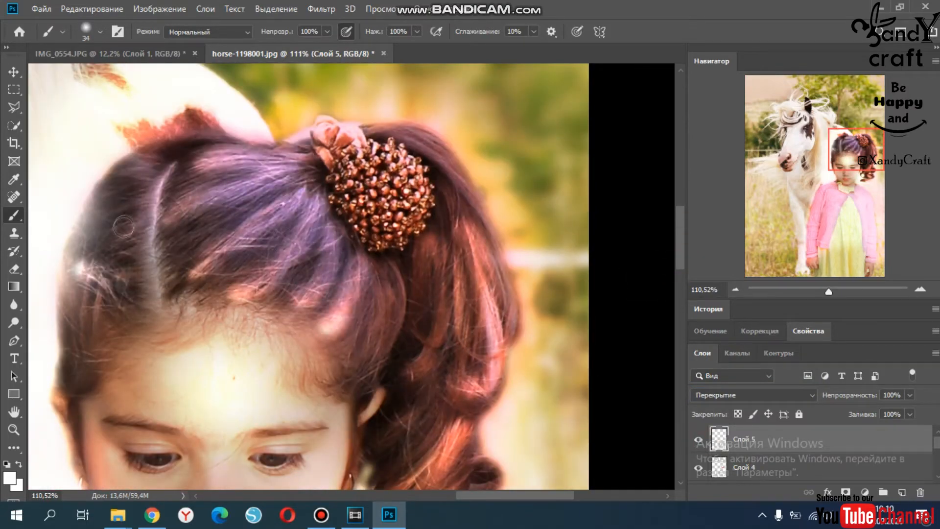
Soften the excess highlights on the crown hair with an 88 px eraser.
click(13, 268)
right_click(161, 262)
drag(252, 297, 265, 297)
key(Return)
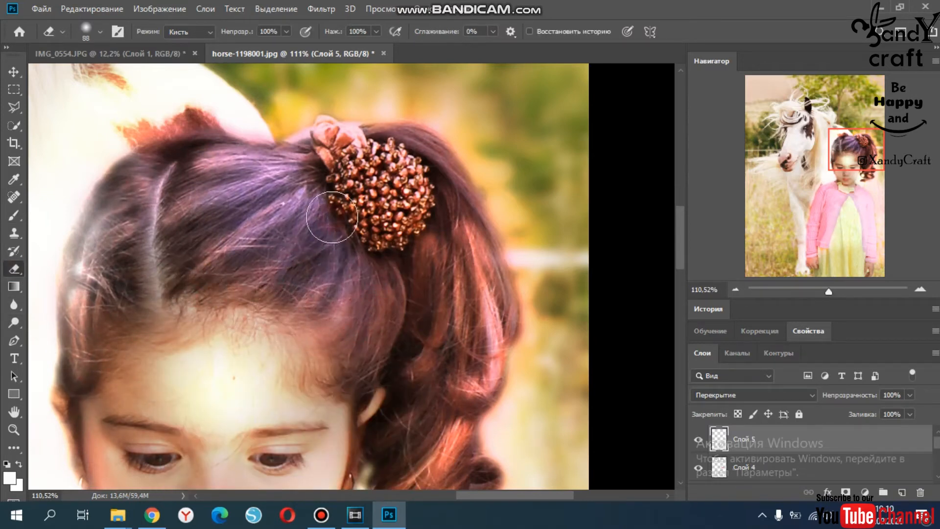
drag(266, 170, 136, 255)
Select all layers of the horse image and merge them into a single layer.
drag(828, 291, 821, 292)
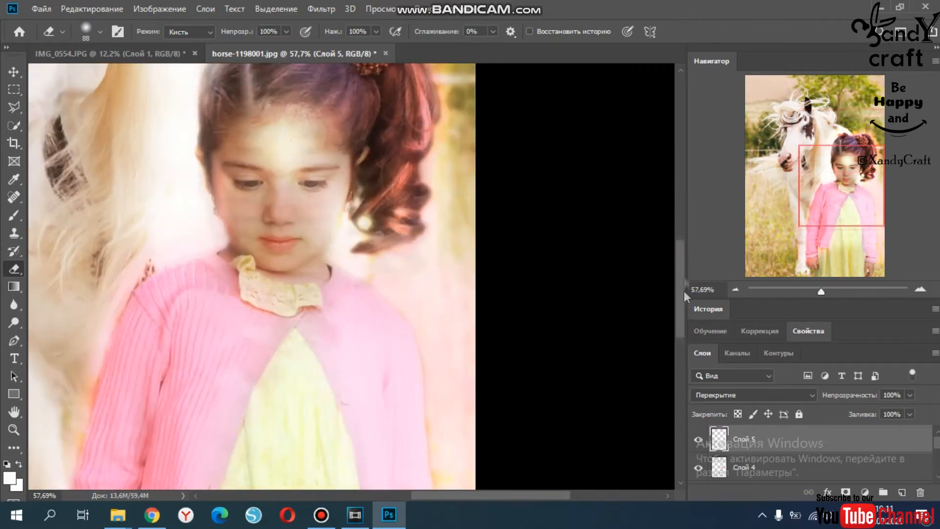
mouse_move(821, 292)
mouse_down()
mouse_move(836, 290)
mouse_move(807, 295)
mouse_up()
right_click(413, 398)
click(788, 466)
click(789, 439)
click(898, 466)
key(a)
click(898, 448)
scroll(898, 451, down, 4)
right_click(871, 439)
click(785, 420)
key(v)
Open the cloudy sky photo pexels-szabó-viktor-3227984.jpg from the photoshop folder and bring the merged horse composite onto it.
mouse_move(118, 514)
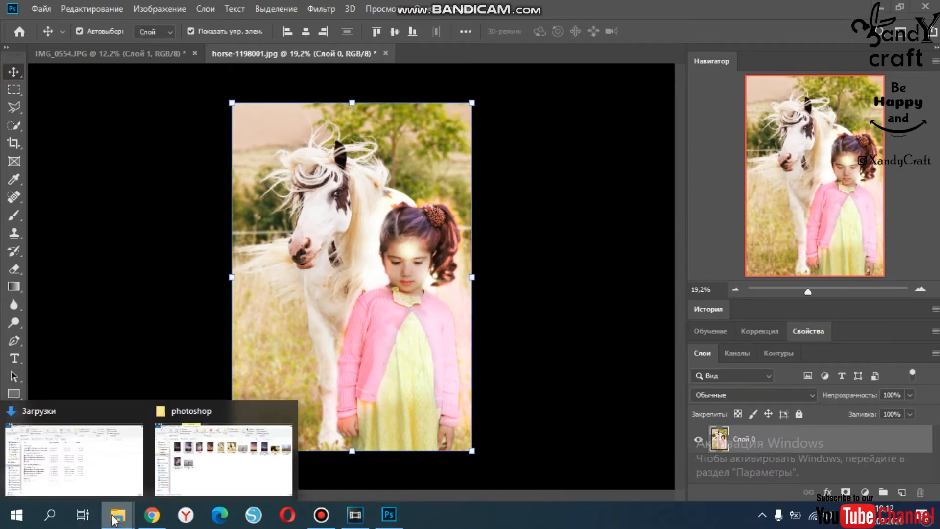
click(228, 448)
drag(155, 265, 489, 55)
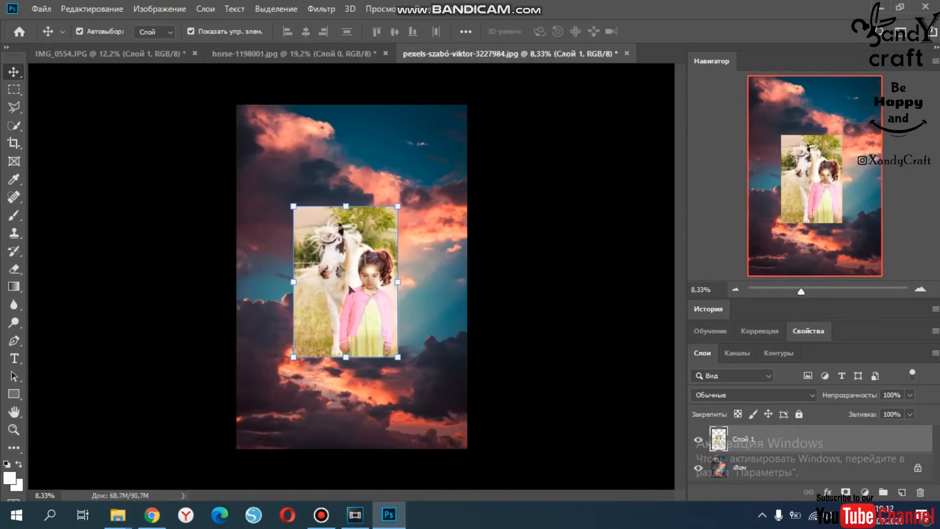
Scale up the horse composite layer and position it to cover the cloudy sky canvas.
drag(397, 357, 468, 459)
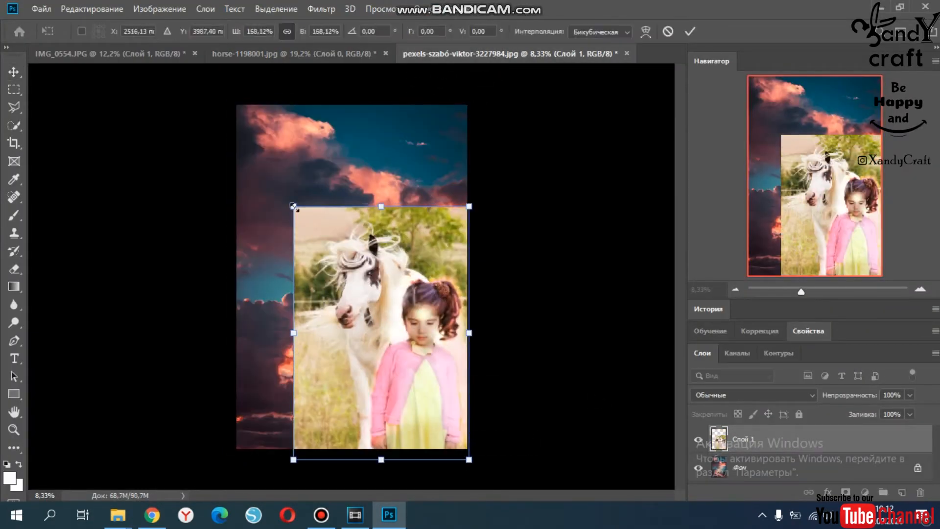
drag(293, 206, 222, 100)
drag(274, 171, 271, 167)
drag(220, 97, 178, 38)
drag(317, 233, 326, 275)
drag(187, 80, 183, 75)
drag(381, 232, 384, 234)
Compare blend modes for the horse composite layer and set it to Перекрытие (Overlay).
click(751, 394)
click(737, 348)
key(Up)
key(Up)
key(Up)
key(Down)
Enlarge the composite layer beyond the canvas edges and place the horse and girl in the upper part of the sky.
drag(186, 76, 126, 37)
drag(328, 222, 364, 279)
drag(800, 292, 796, 292)
drag(231, 129, 249, 154)
drag(324, 245, 314, 224)
key(Return)
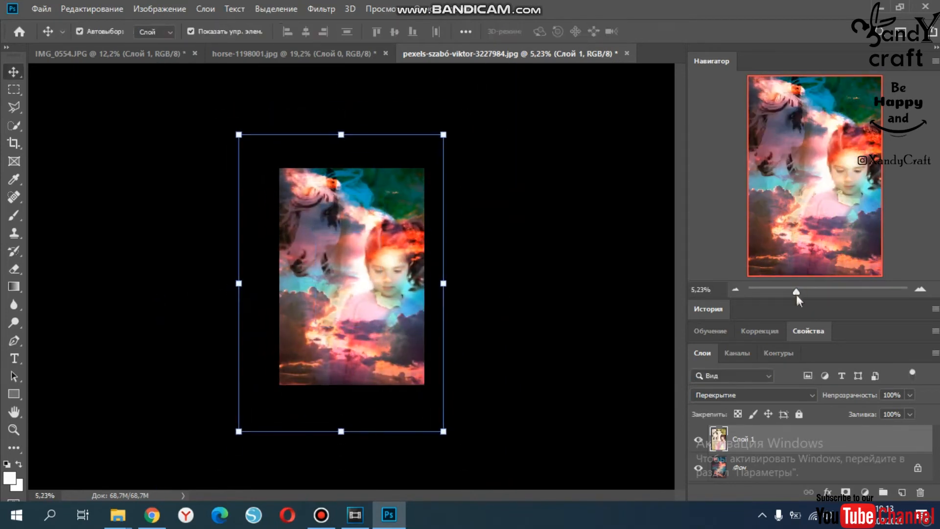
Reposition the composite layer and enlarge it a little further over the clouds.
drag(795, 292, 803, 298)
drag(421, 259, 420, 233)
drag(803, 291, 796, 293)
drag(237, 417, 218, 445)
drag(352, 340, 363, 343)
drag(796, 292, 802, 293)
key(Return)
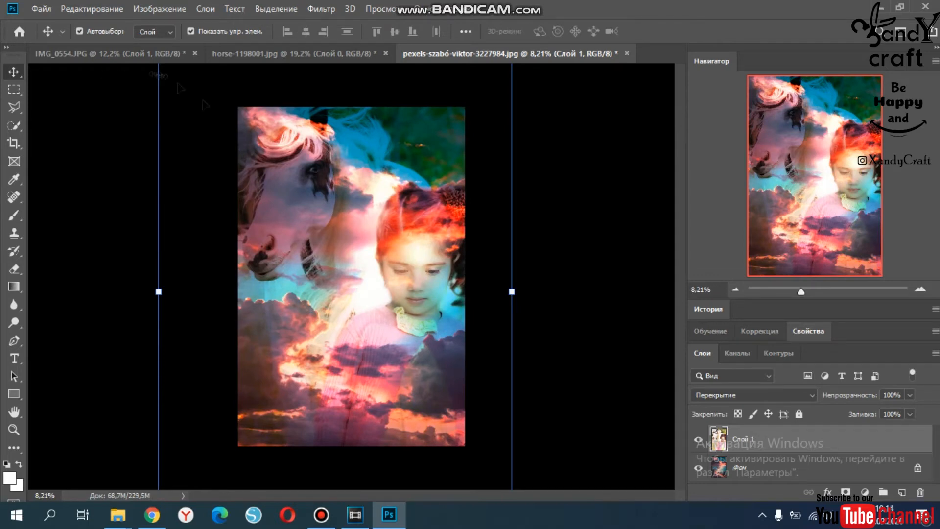
Shrink the composite layer and move it so the horse's head and the girl's ponytail fit inside the canvas.
drag(206, 105, 221, 175)
drag(175, 107, 219, 171)
drag(353, 266, 316, 161)
key(Return)
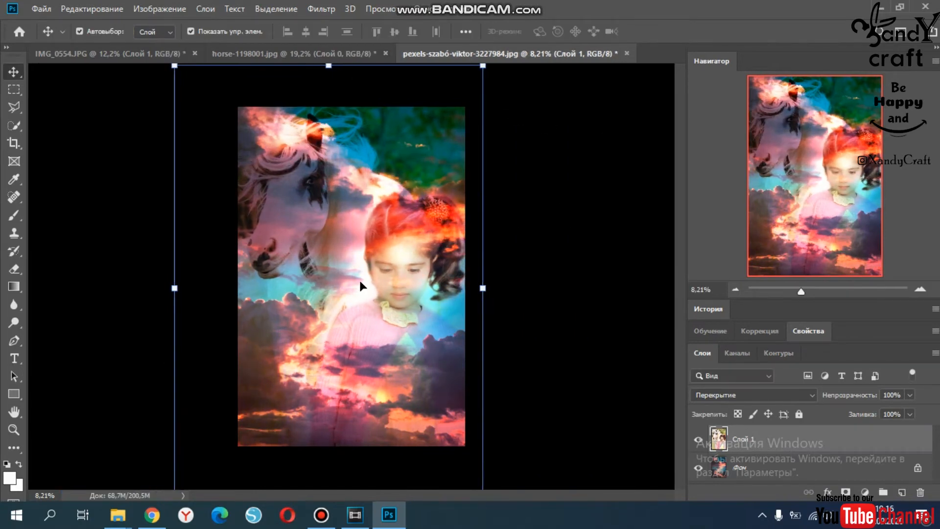
Try a slightly smaller composite layer nudged right and up over the sky, and deselect the layer.
drag(481, 65, 469, 85)
key(Right)
key(Right)
key(Right)
key(Right)
key(Right)
key(Right)
key(Right)
key(Up)
key(Up)
key(Up)
key(Up)
key(Up)
key(Up)
key(Up)
key(Up)
key(Up)
key(Up)
key(Up)
key(Up)
key(Up)
key(Up)
key(Up)
key(Up)
key(Up)
key(Up)
key(Up)
key(Up)
key(Down)
key(Down)
key(Down)
key(Down)
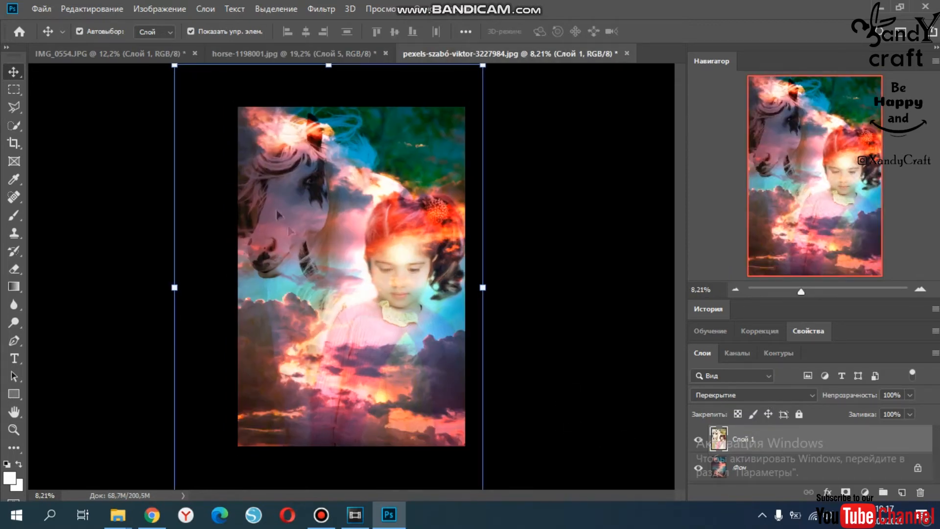
click(535, 107)
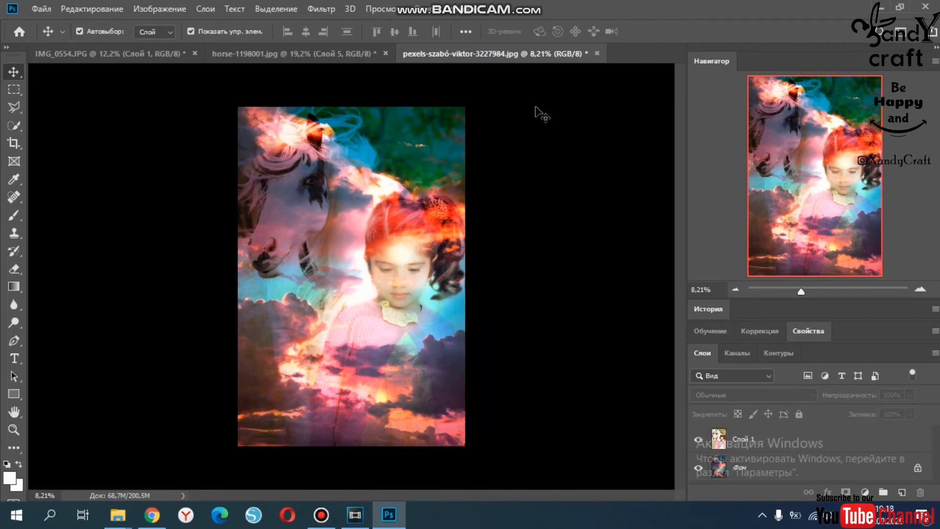
drag(800, 289, 803, 291)
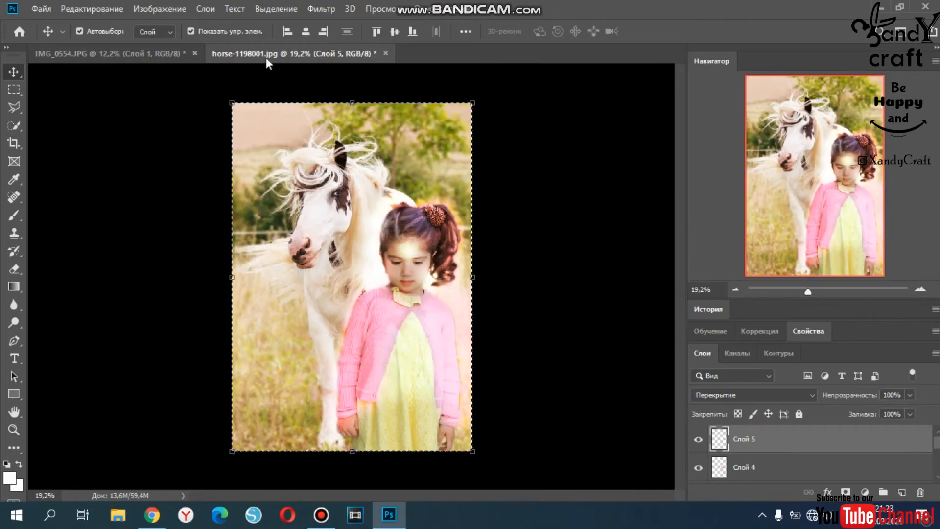
Open the sunset photo with the crescent moon, pexels-lisa-fotios-1921336.jpg, as a new document.
click(321, 515)
click(321, 514)
click(123, 517)
double_click(352, 210)
click(117, 514)
click(117, 515)
drag(752, 172, 477, 54)
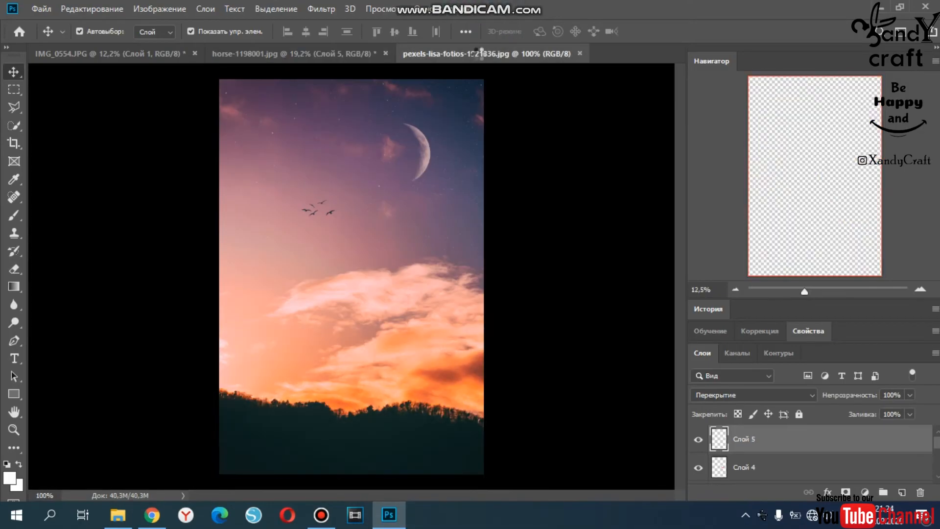
Try to copy the horse image's active layer and paste it onto the sunset photo.
click(341, 55)
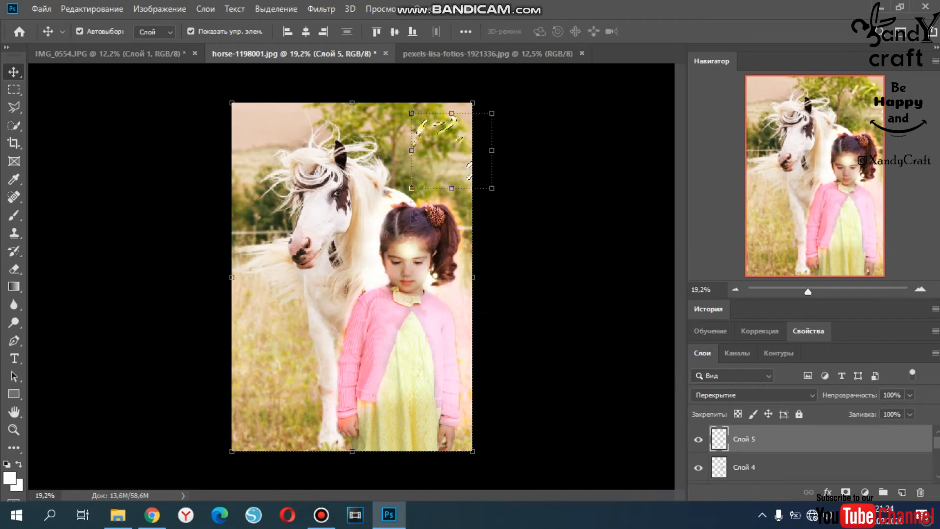
click(500, 53)
key(ctrl+v)
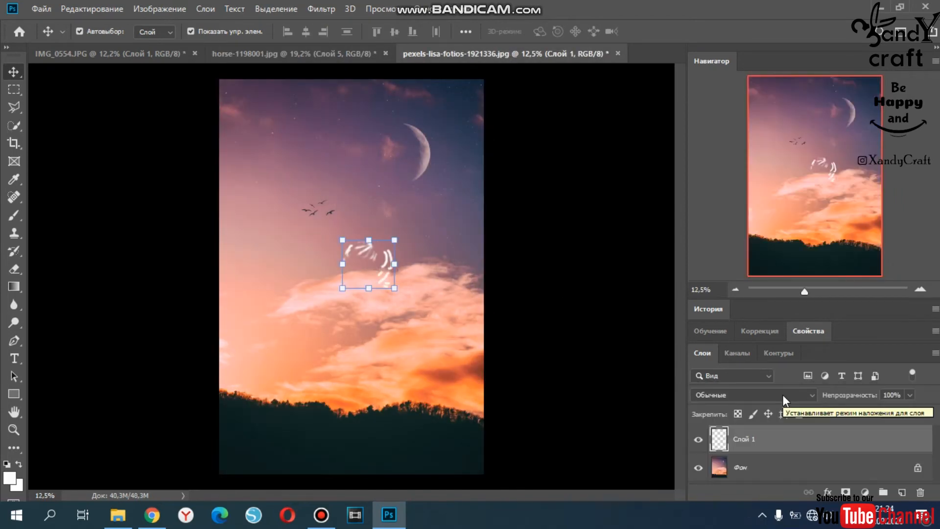
key(ctrl+z)
Deselect the horse image, flatten all its layers and convert the background into a regular layer.
click(294, 53)
click(17, 89)
click(176, 124)
key(v)
click(766, 467)
right_click(764, 468)
click(663, 416)
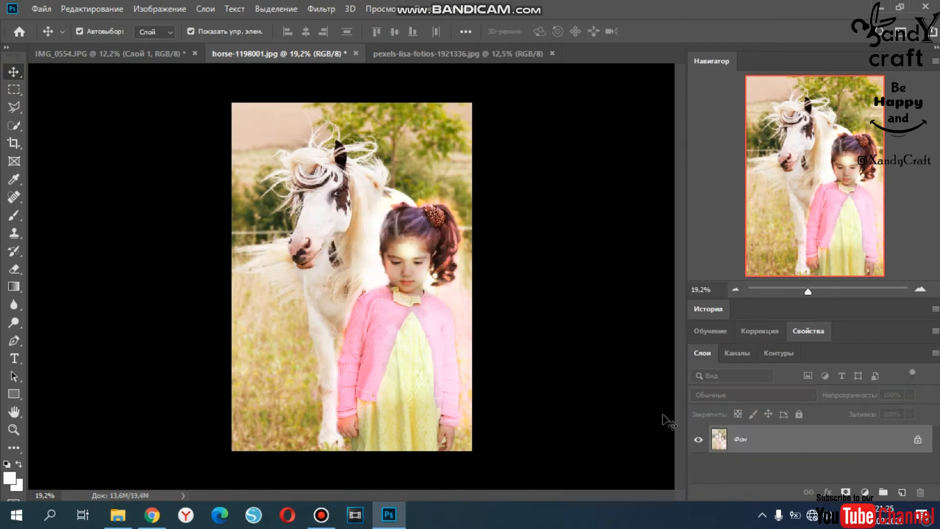
double_click(768, 441)
key(Return)
Enlarge the horse composite to about 215% over the sunset photo and set its blend mode to Умножение (Multiply).
drag(380, 266, 368, 217)
drag(289, 330, 212, 442)
drag(445, 104, 477, 58)
drag(477, 442, 508, 486)
drag(465, 363, 373, 380)
drag(415, 76, 471, 27)
drag(396, 169, 419, 217)
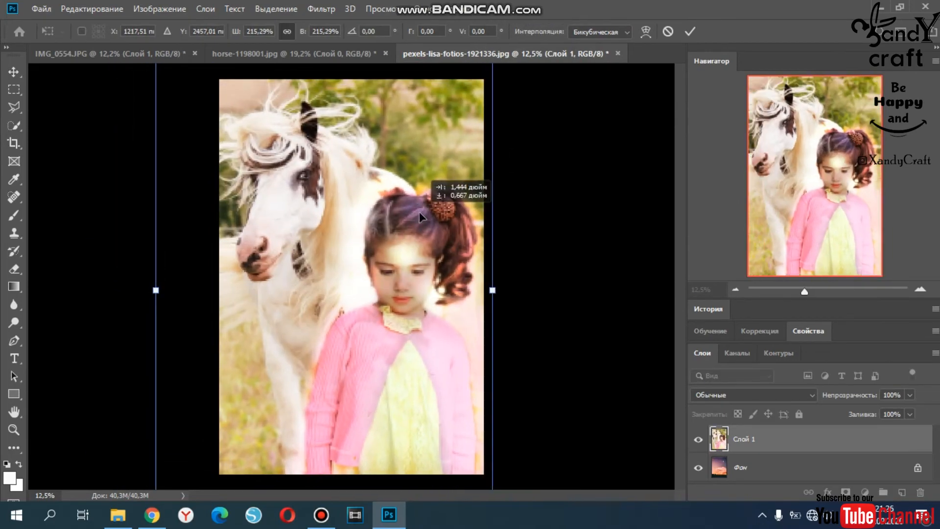
key(Return)
click(728, 394)
click(726, 205)
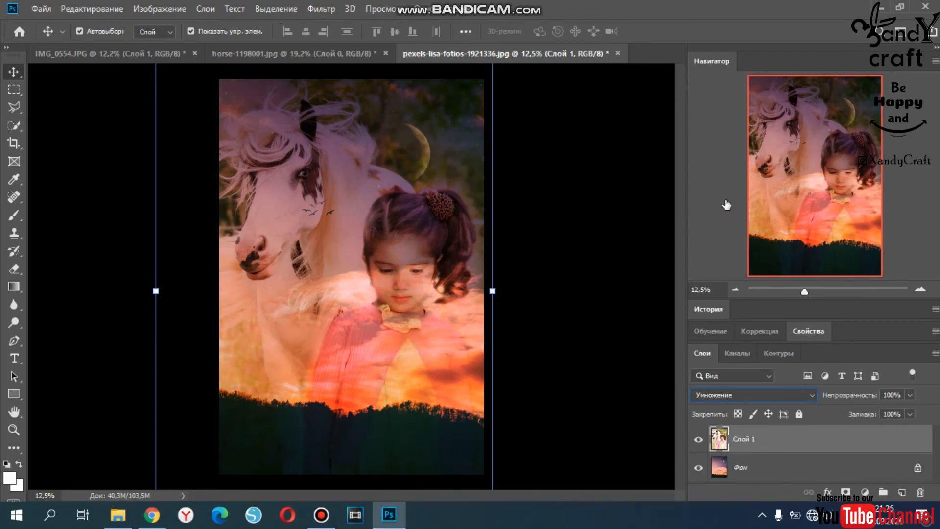
Try out other blend modes on the horse composite layer and return it to Умножение (Multiply).
key(Down)
key(Down)
key(Down)
key(Down)
key(Down)
key(Down)
key(Down)
key(Down)
key(Down)
key(Down)
key(Down)
key(Down)
key(Up)
key(Up)
key(Up)
key(Up)
key(Up)
key(Up)
key(Up)
key(Up)
key(Up)
key(Up)
key(Up)
key(Up)
Enlarge the horse composite layer to about 101.8% and shift it down and to the right over the sunset photo.
mouse_move(396, 187)
mouse_down()
mouse_move(403, 200)
mouse_move(396, 185)
mouse_move(389, 203)
mouse_up()
drag(505, 67, 510, 57)
drag(445, 188, 440, 197)
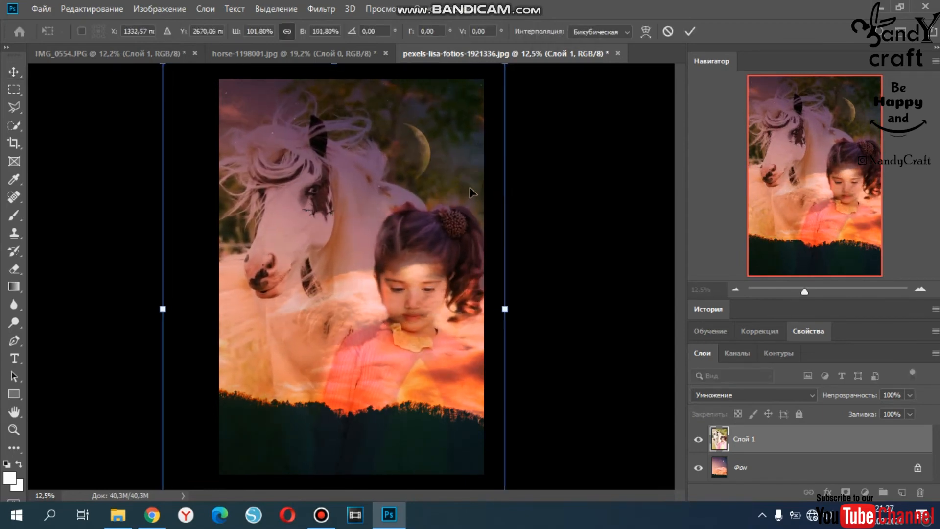
key(Return)
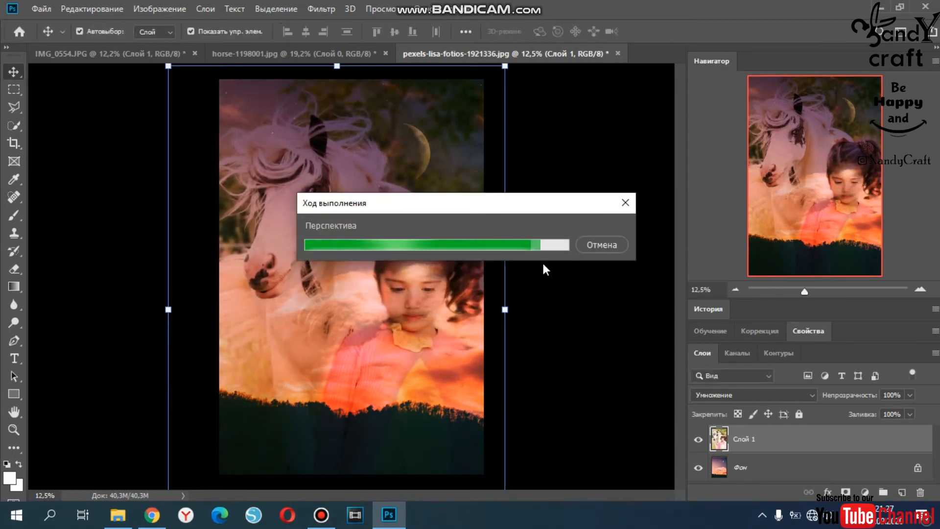
Save the double exposure as a JPEG named Aishaluna in the photoshop folder.
click(42, 9)
click(73, 157)
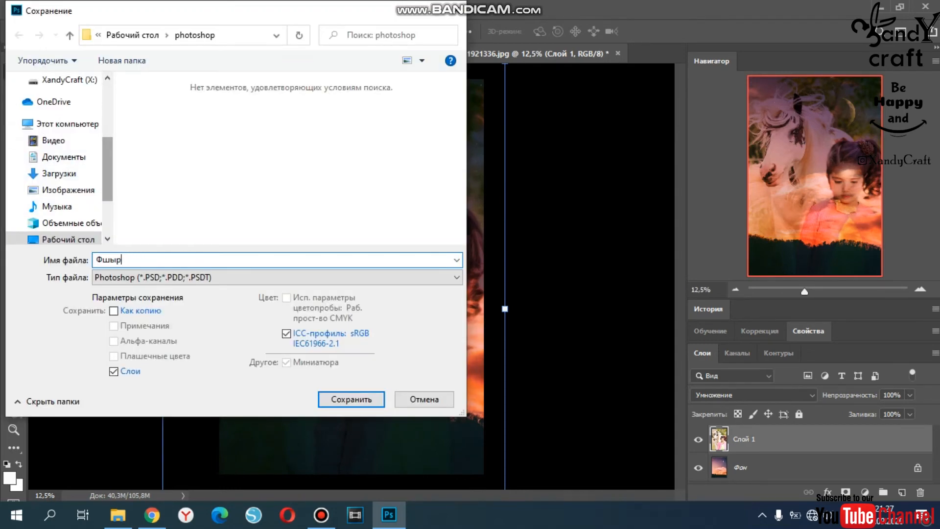
text(Aishahorse)
click(206, 277)
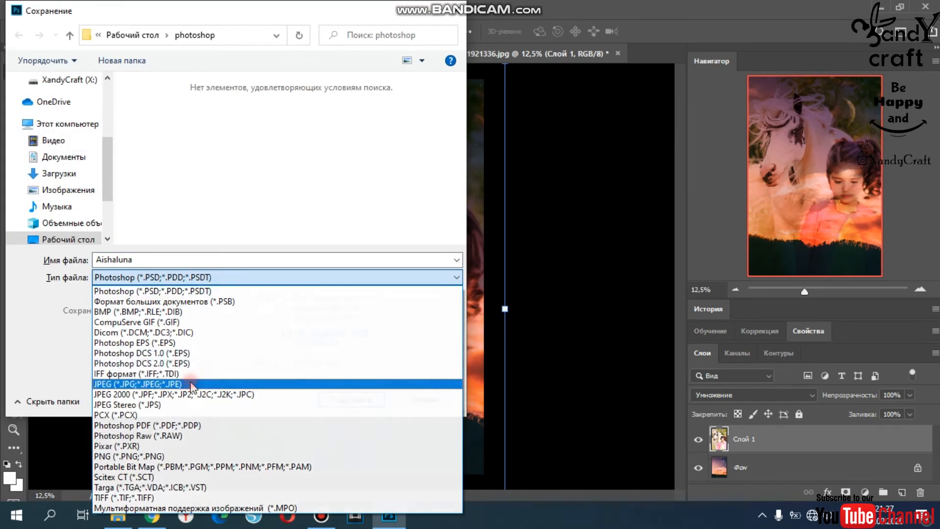
click(191, 385)
click(351, 399)
click(546, 105)
Rescale the horse composite layer, ending with a reduction to about 73.6%, and reposition it so horse and girl fit within the sunset photo.
drag(804, 293, 781, 310)
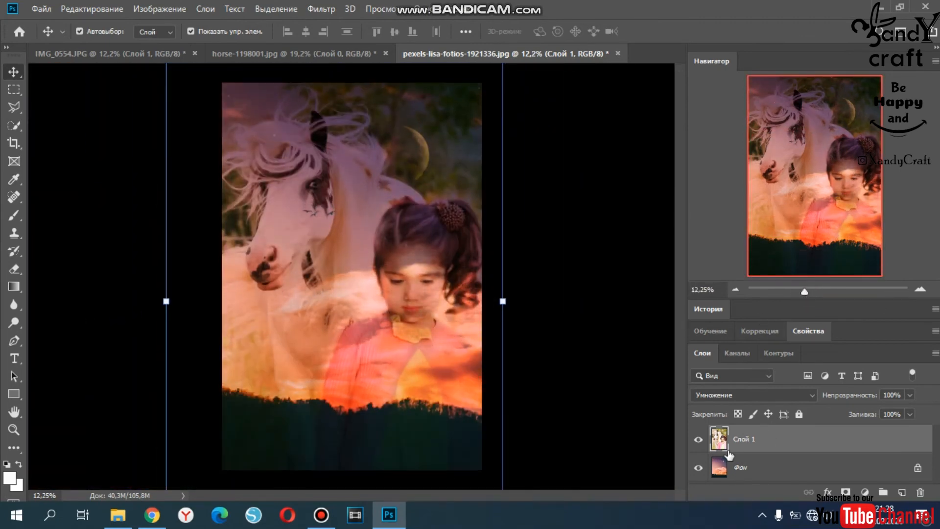
scroll(558, 392, down, 5)
drag(443, 431, 464, 462)
mouse_move(368, 344)
mouse_down()
mouse_move(350, 330)
mouse_move(357, 344)
mouse_up()
drag(453, 136, 494, 88)
drag(389, 225, 373, 251)
mouse_move(799, 291)
mouse_down()
mouse_move(810, 289)
mouse_move(802, 290)
mouse_up()
drag(427, 324, 318, 450)
key(Return)
drag(510, 101, 392, 272)
drag(344, 339, 408, 184)
drag(457, 117, 488, 82)
drag(422, 188, 408, 208)
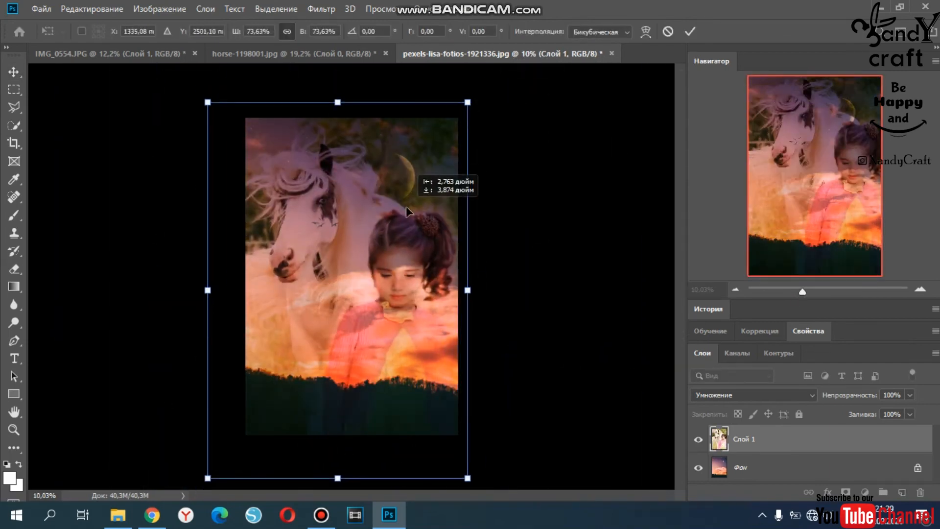
click(567, 266)
Save the adjusted double exposure as a JPEG over the existing Aishaluna.jpg.
click(41, 9)
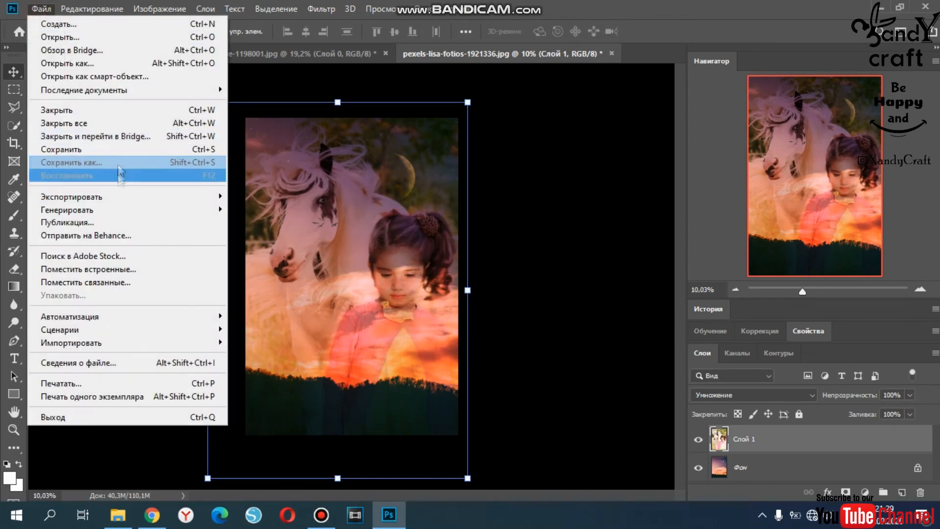
click(122, 118)
text(Aisha)
click(142, 395)
click(210, 277)
click(137, 384)
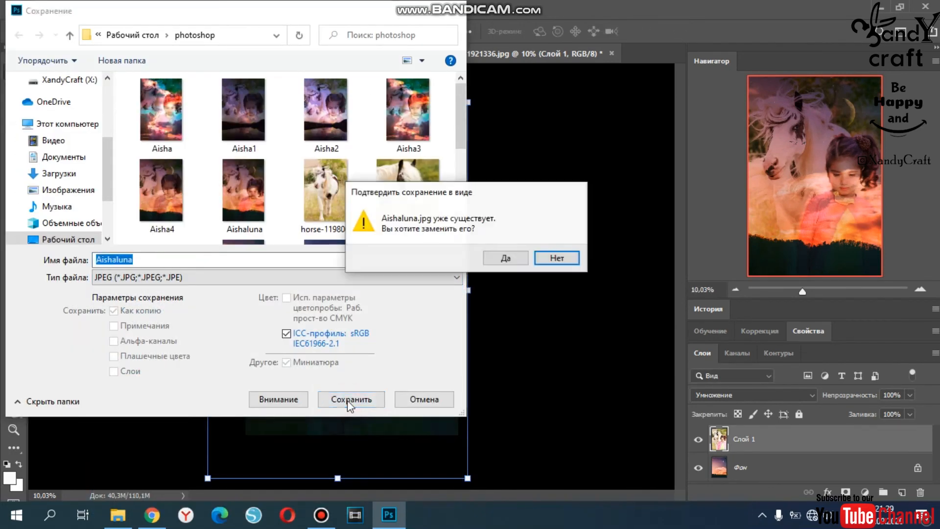
click(348, 395)
key(Return)
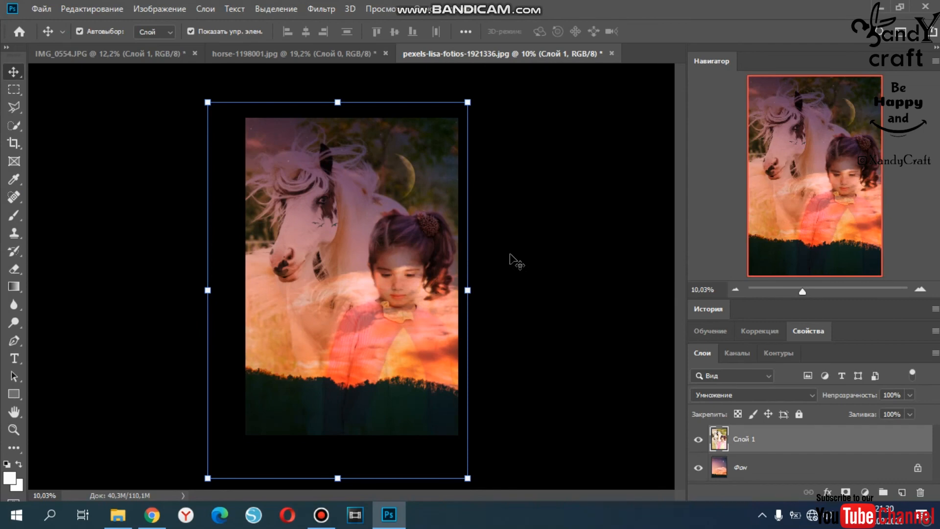